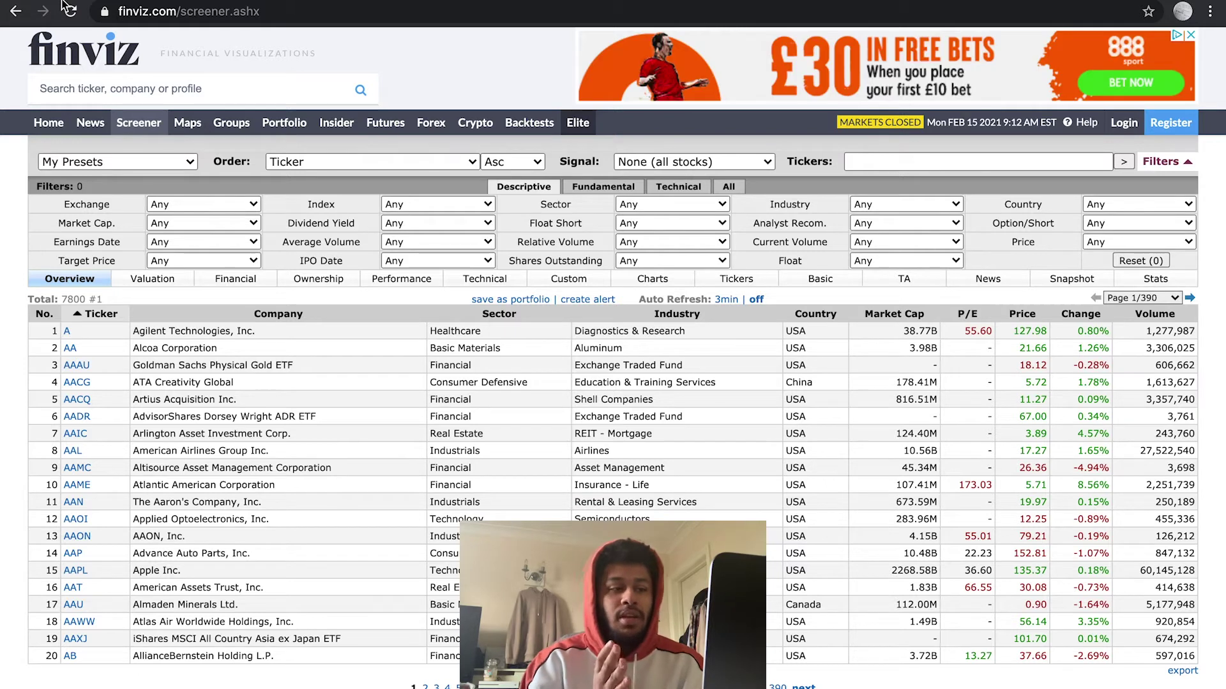
# Display the complete set of screener filters, covering descriptive, fundamental and technical criteria together
pyautogui.click(728, 187)
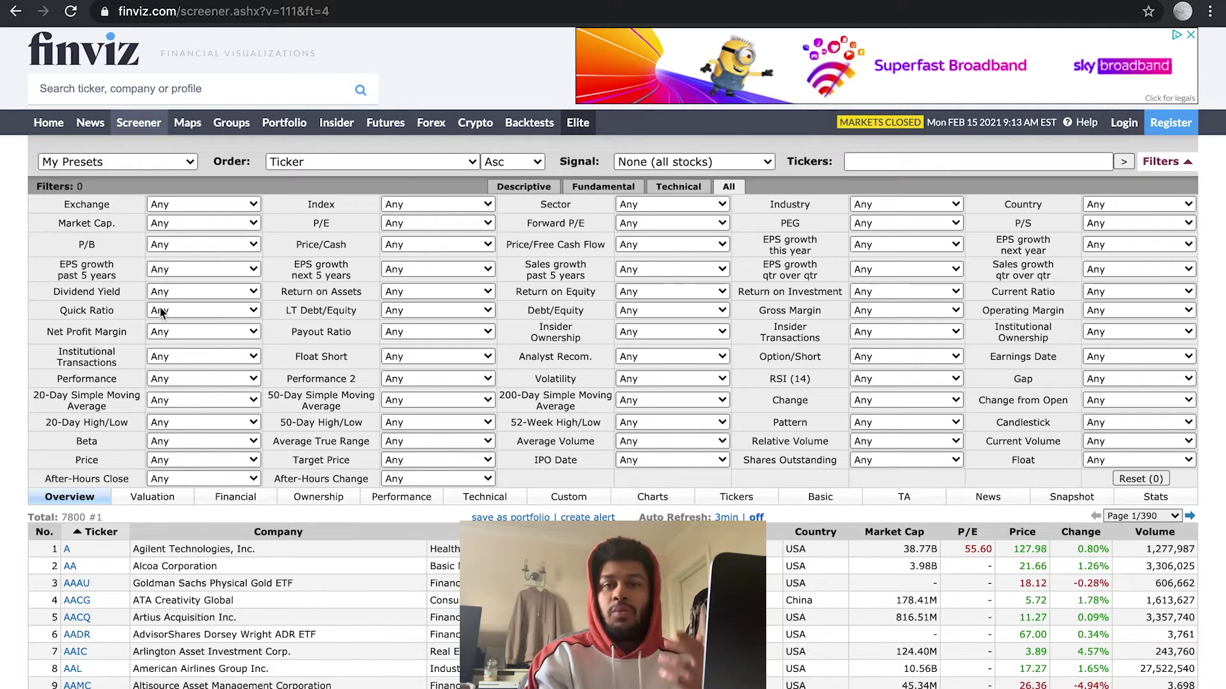
pyautogui.moveTo(538, 313)
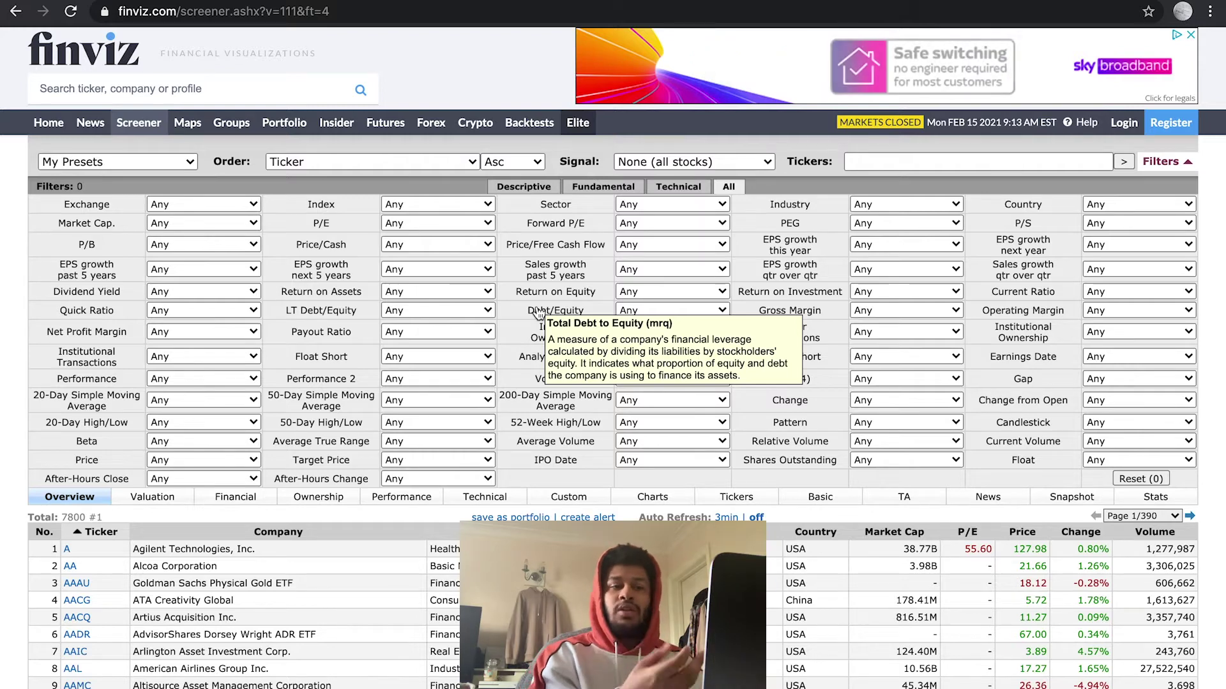
# Look over the unfiltered stocks as price charts, and return the results to the overview table
pyautogui.scroll(-5, 593, 315)
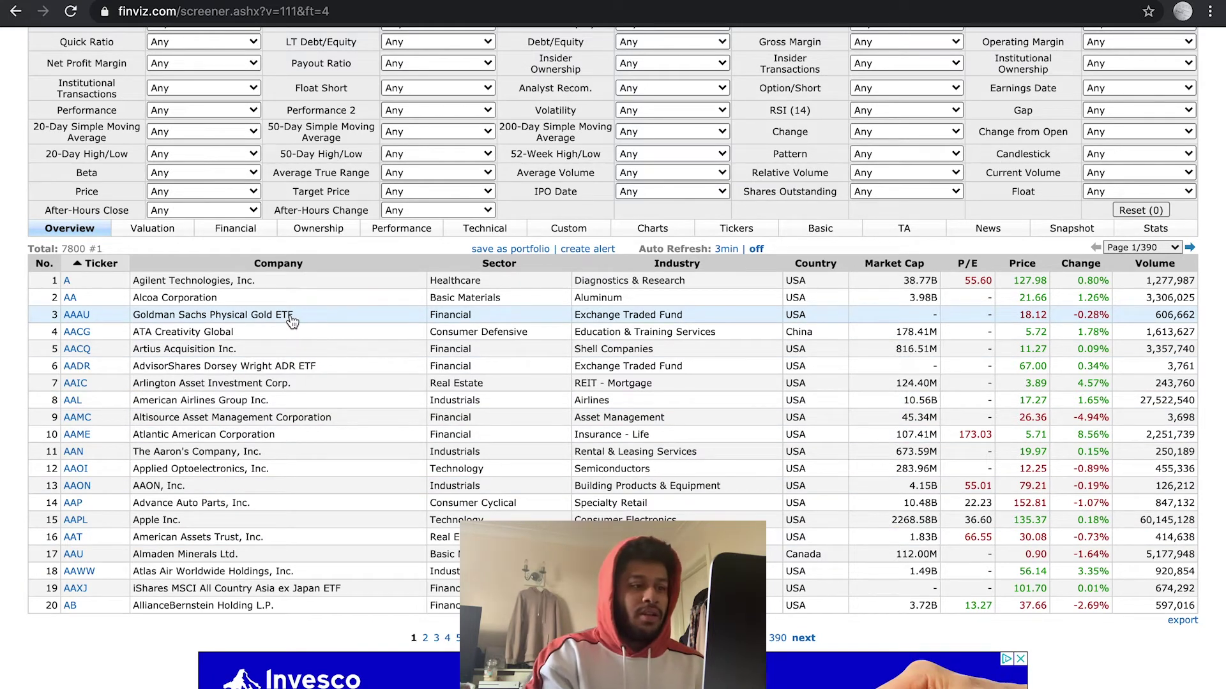
pyautogui.scroll(2, 292, 321)
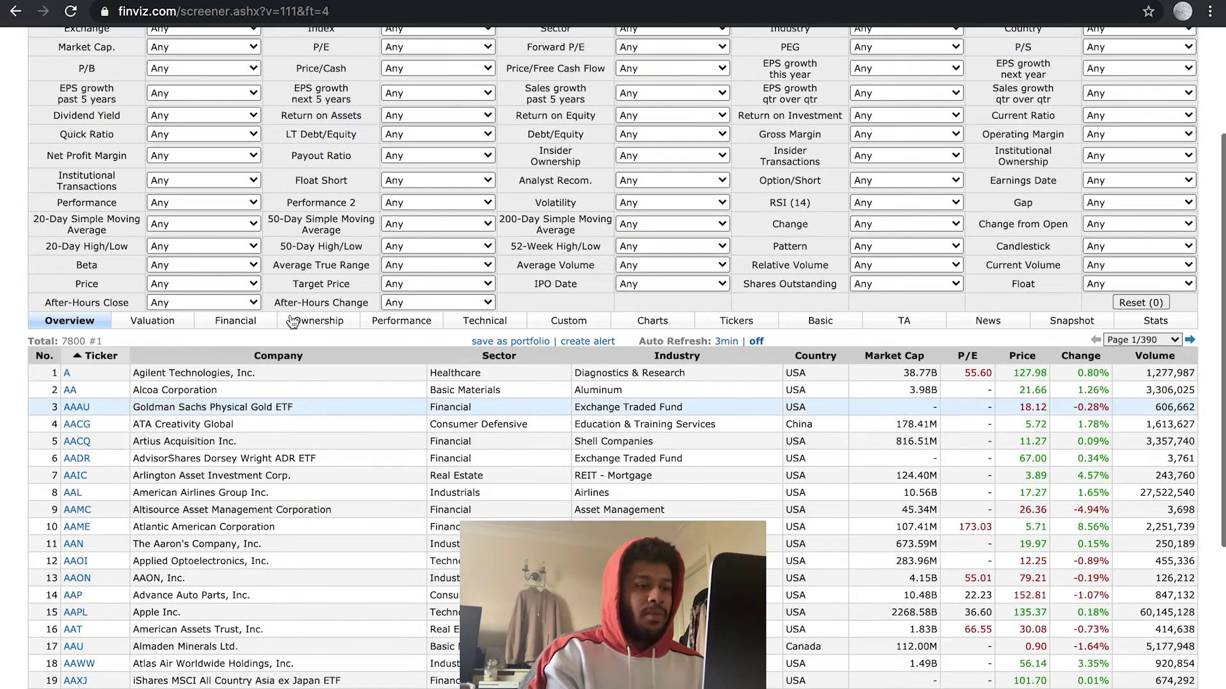
pyautogui.click(668, 330)
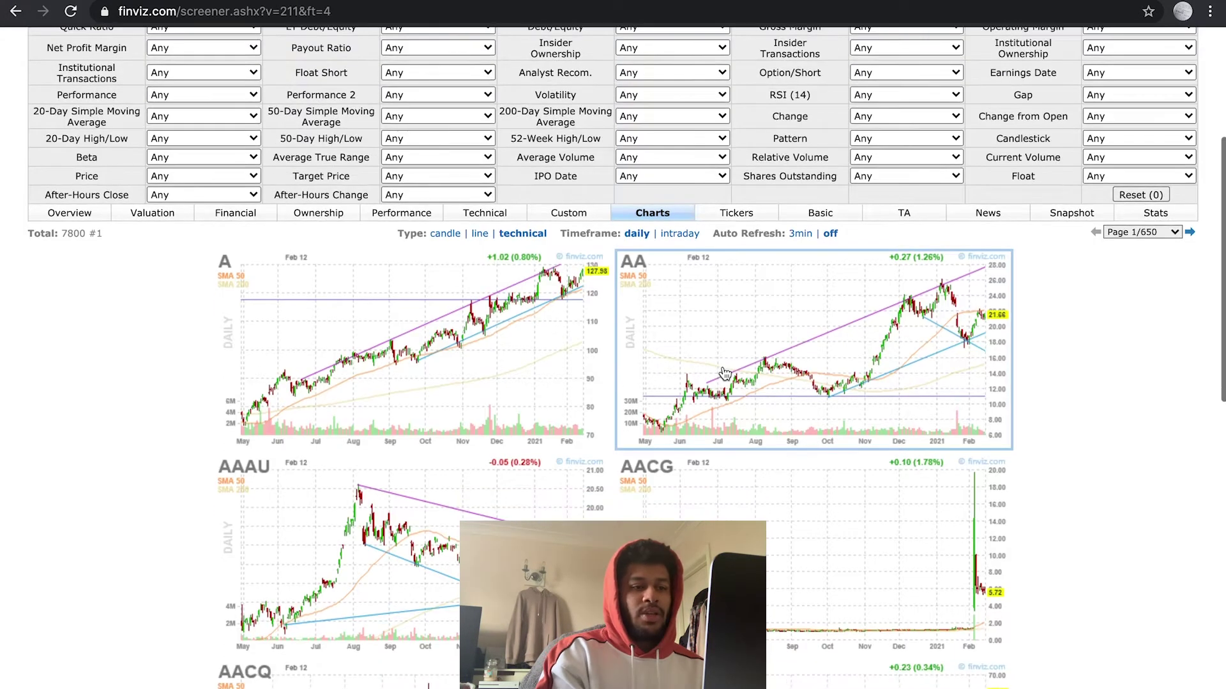
pyautogui.scroll(-3, 724, 374)
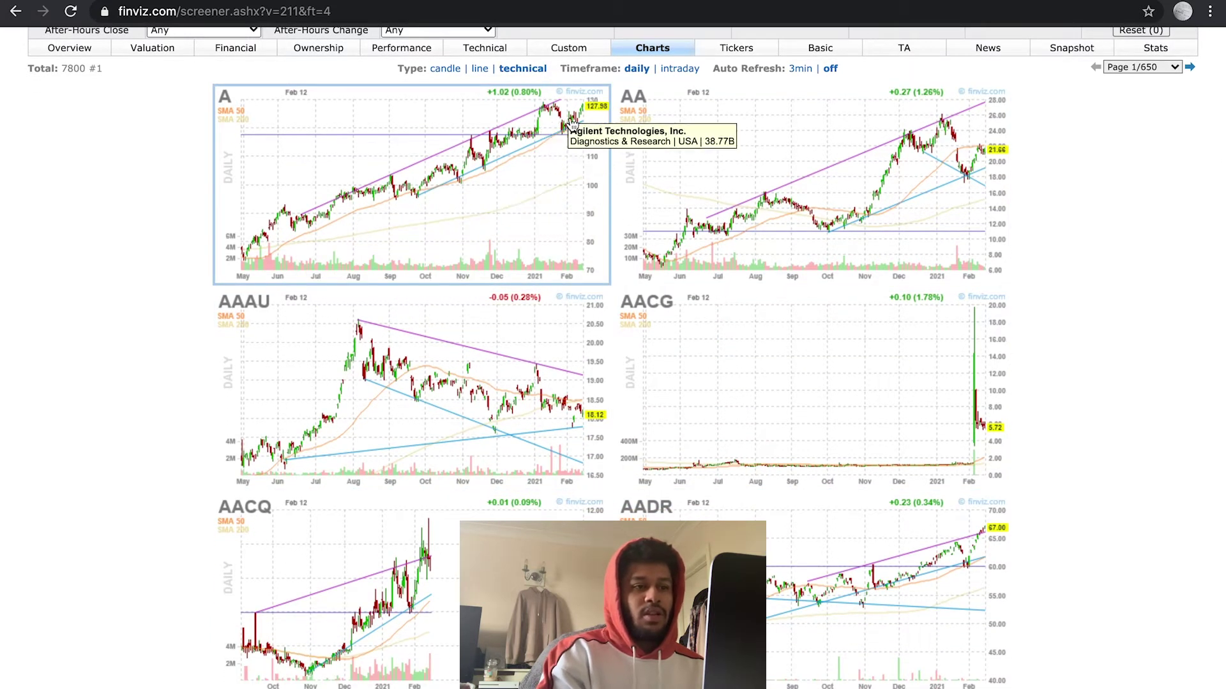
pyautogui.scroll(-2, 599, 236)
pyautogui.scroll(-5, 599, 236)
pyautogui.scroll(-4, 598, 236)
pyautogui.scroll(10, 599, 236)
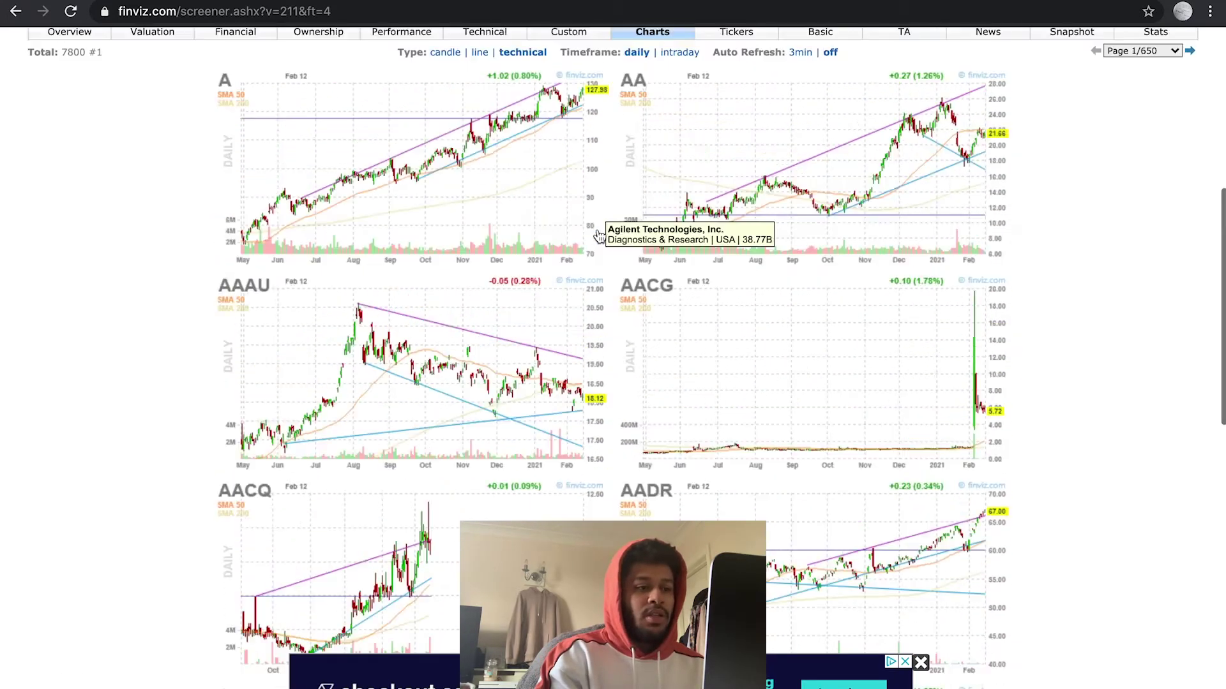
pyautogui.scroll(7, 598, 236)
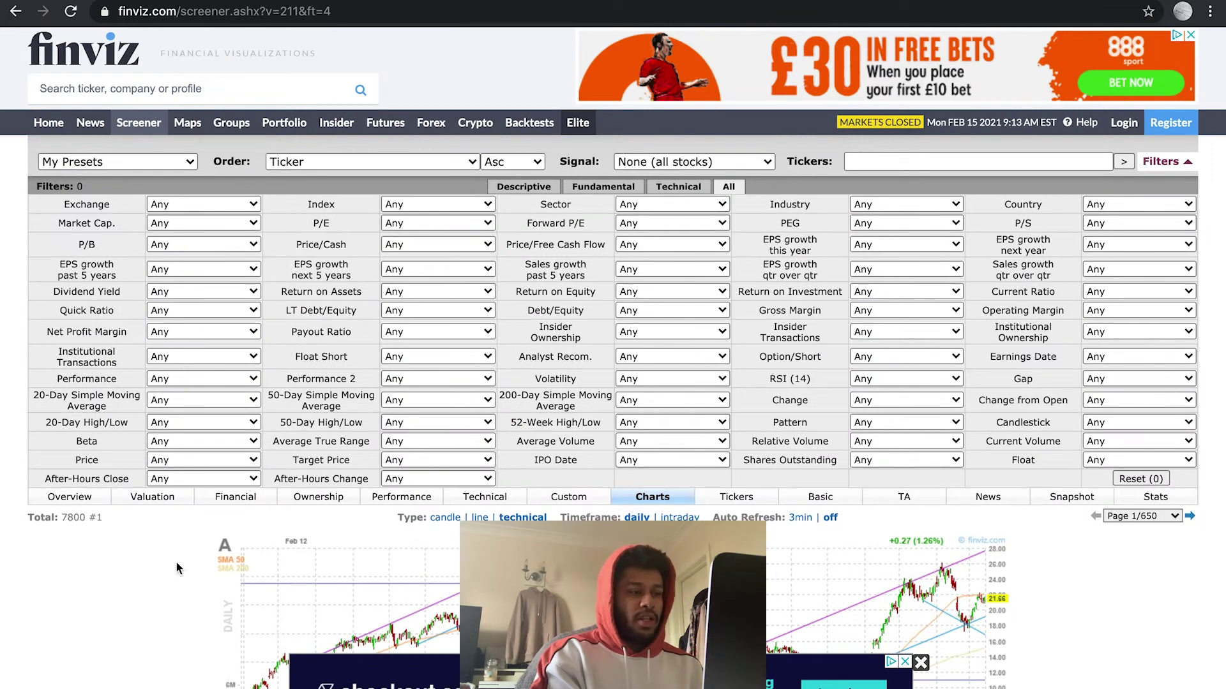
pyautogui.click(86, 500)
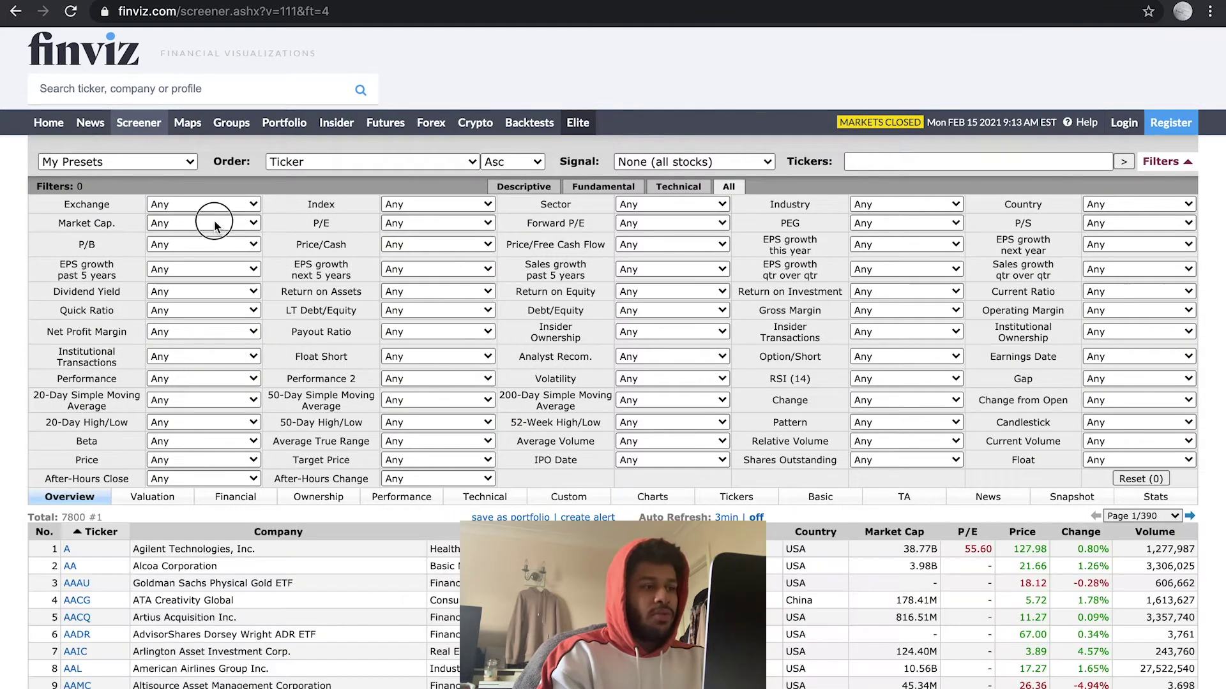
# Filter the stocks by a market cap of +Mid (over $2bln) and a net profit margin of Over 10%
pyautogui.click(211, 223)
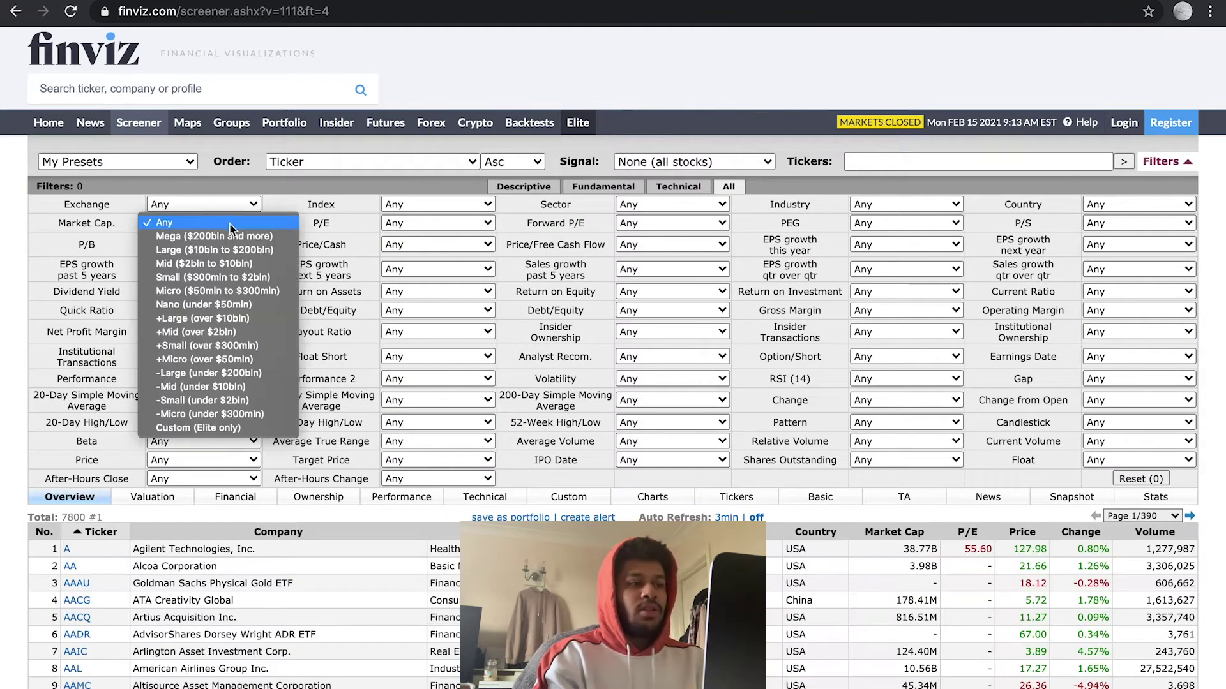
pyautogui.click(235, 332)
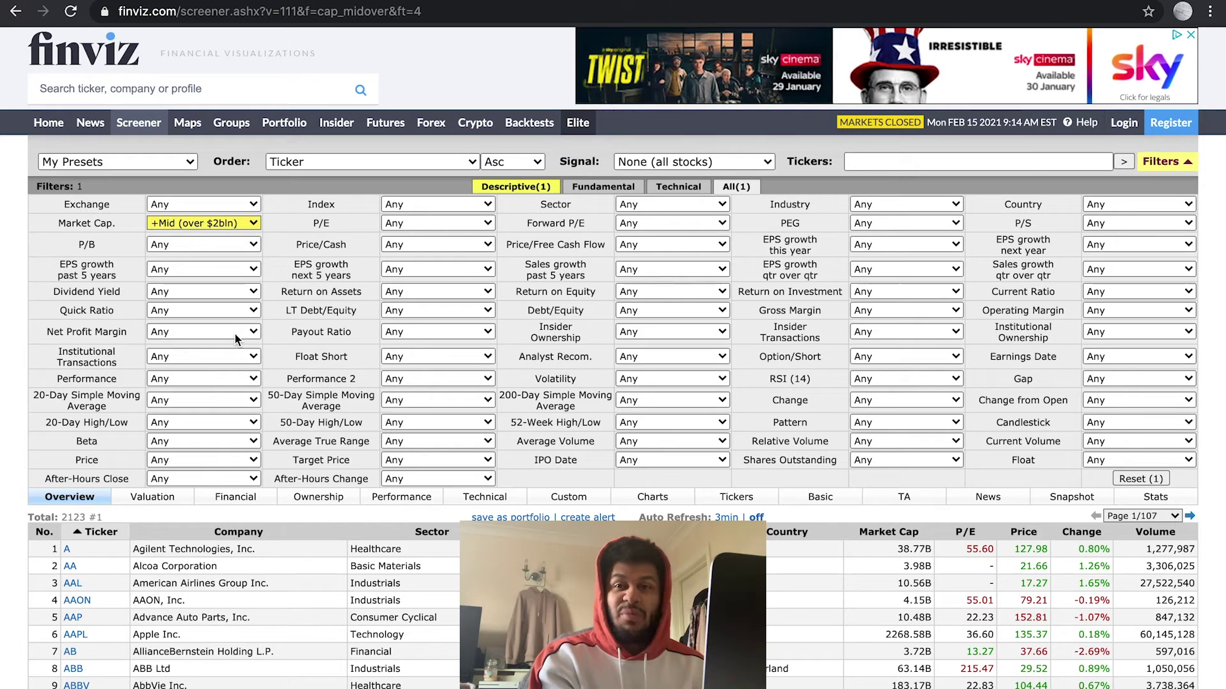
pyautogui.click(219, 277)
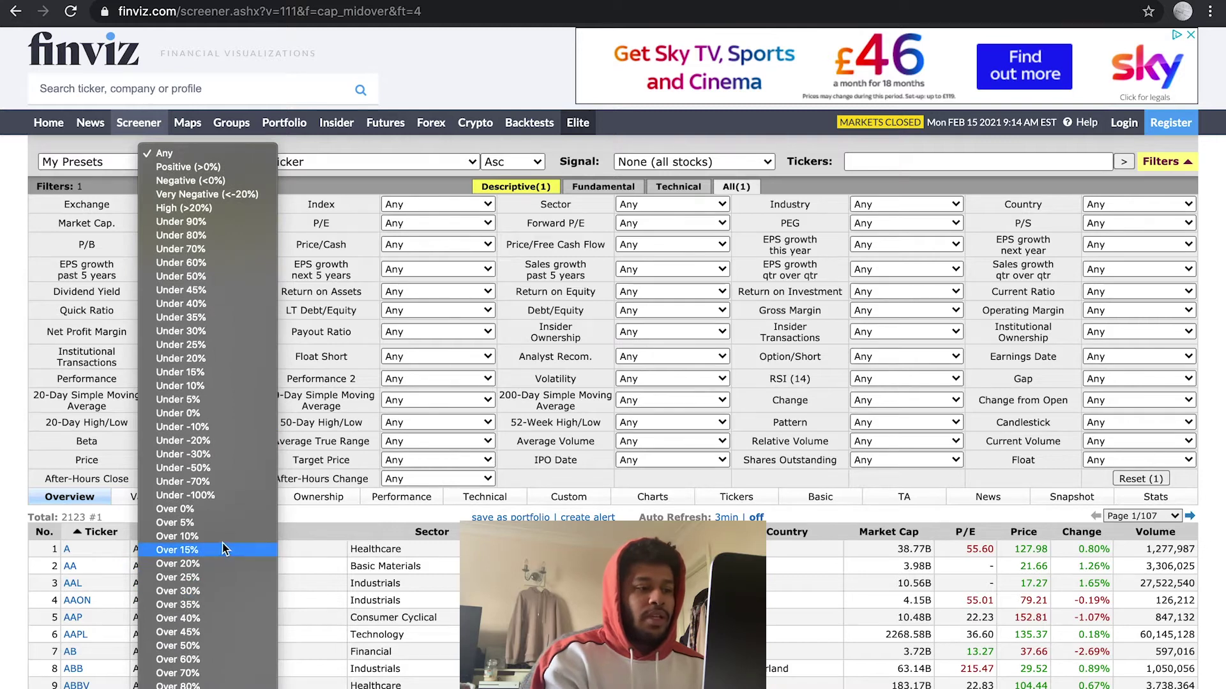
pyautogui.press('Escape')
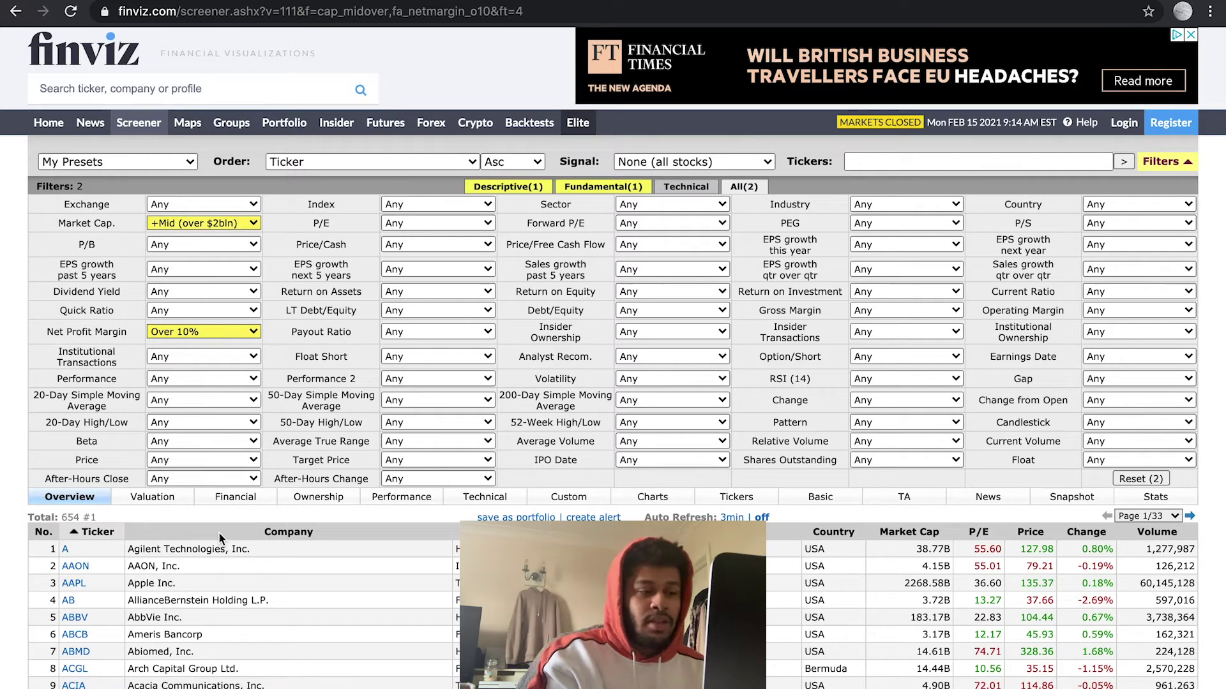
# Set the Performance filter to Year +50%
pyautogui.click(224, 380)
pyautogui.scroll(-10, 224, 522)
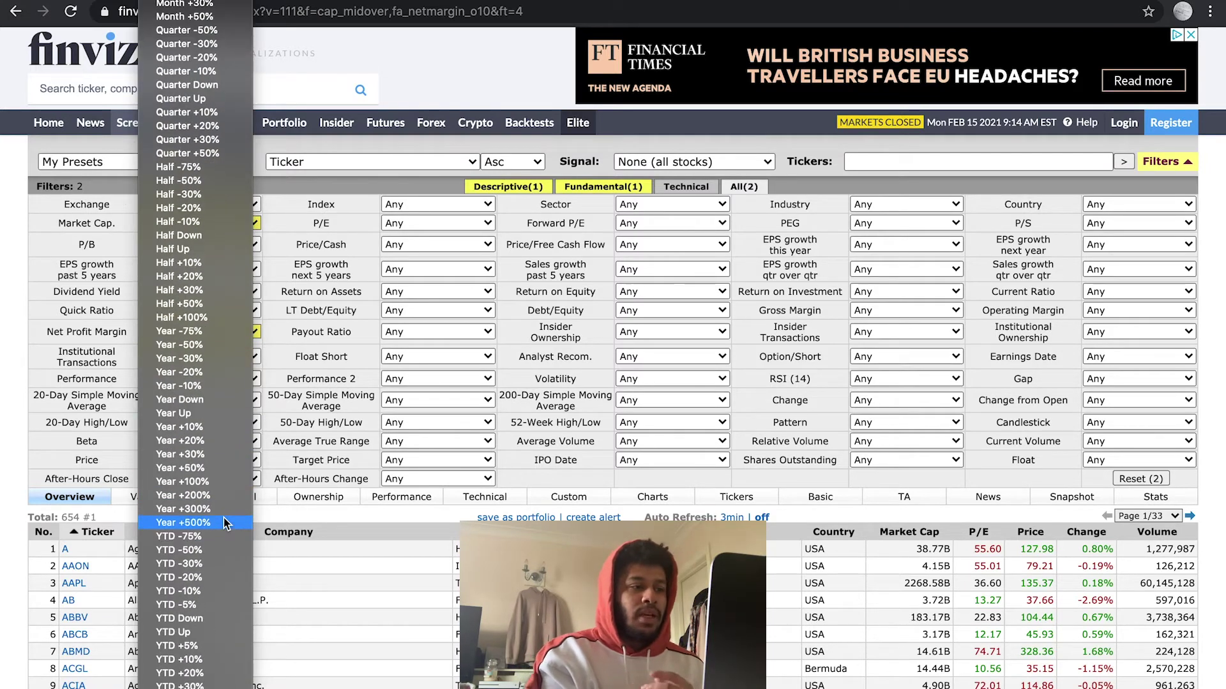
pyautogui.click(210, 468)
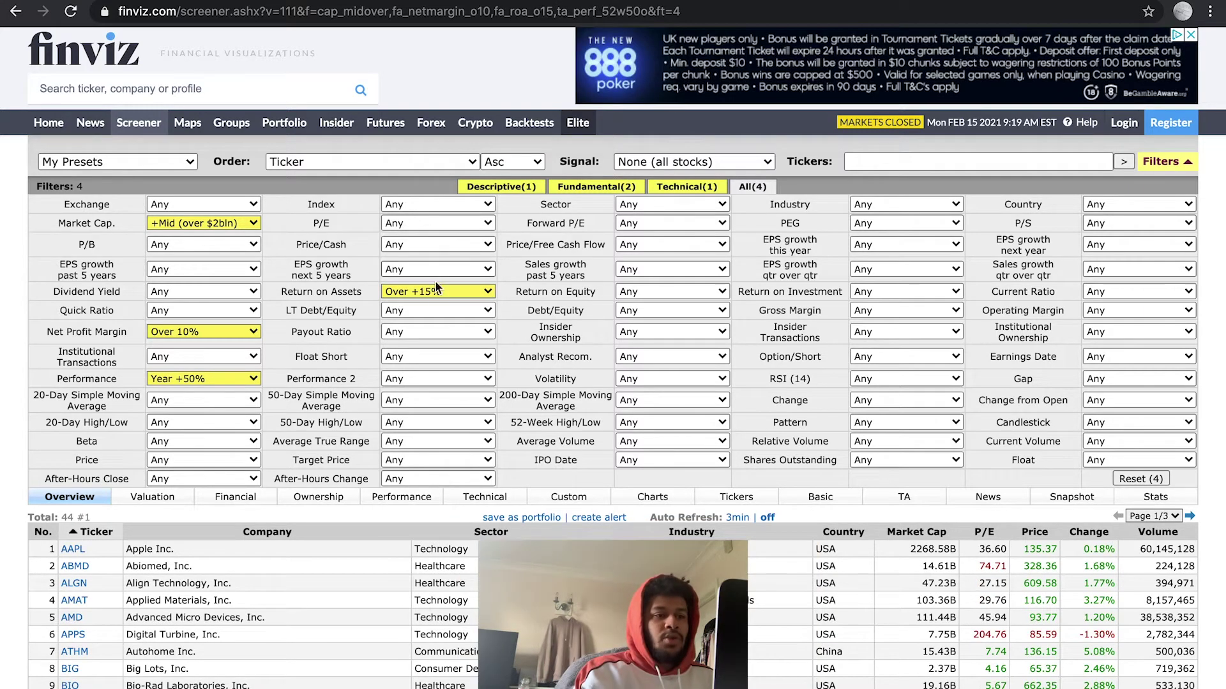
# Set the Return on Assets filter to Over +15%
pyautogui.click(435, 288)
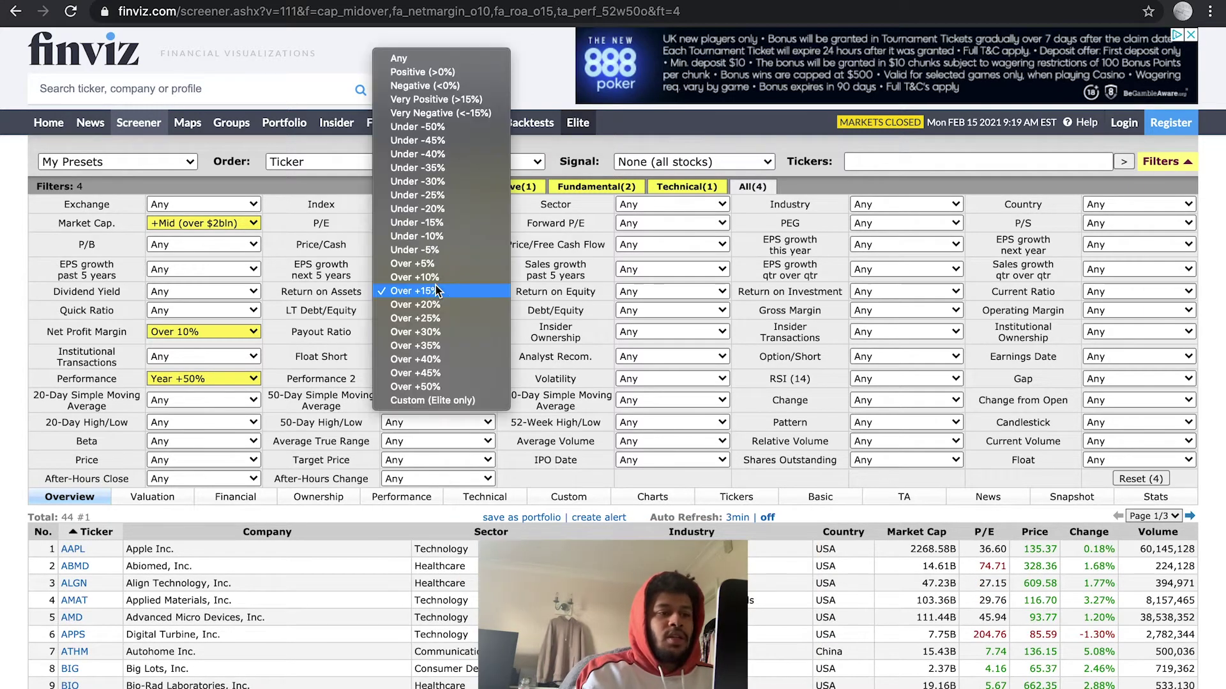
pyautogui.click(456, 291)
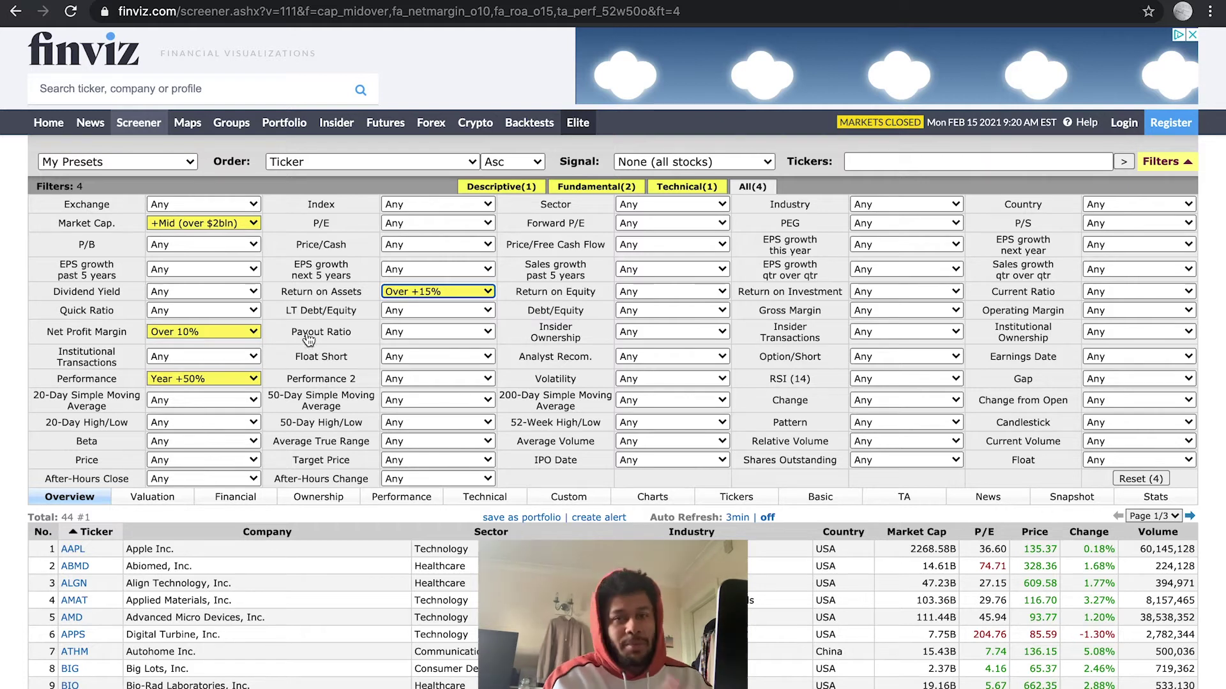
pyautogui.moveTo(309, 339)
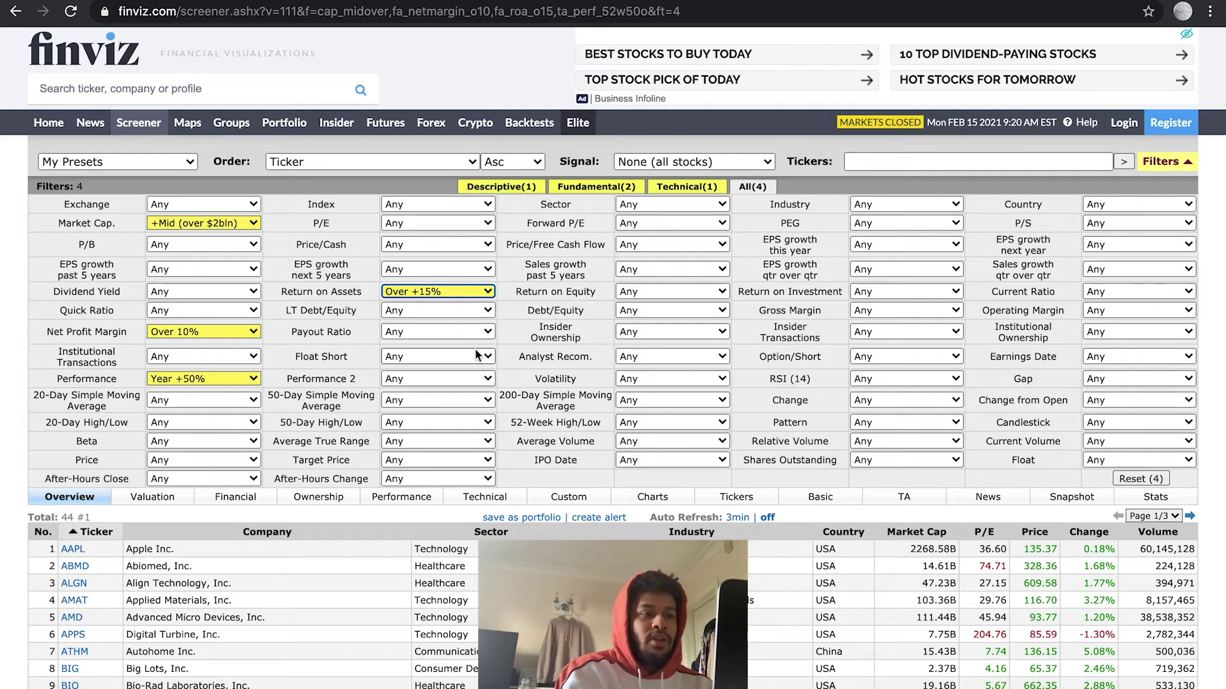
pyautogui.click(629, 206)
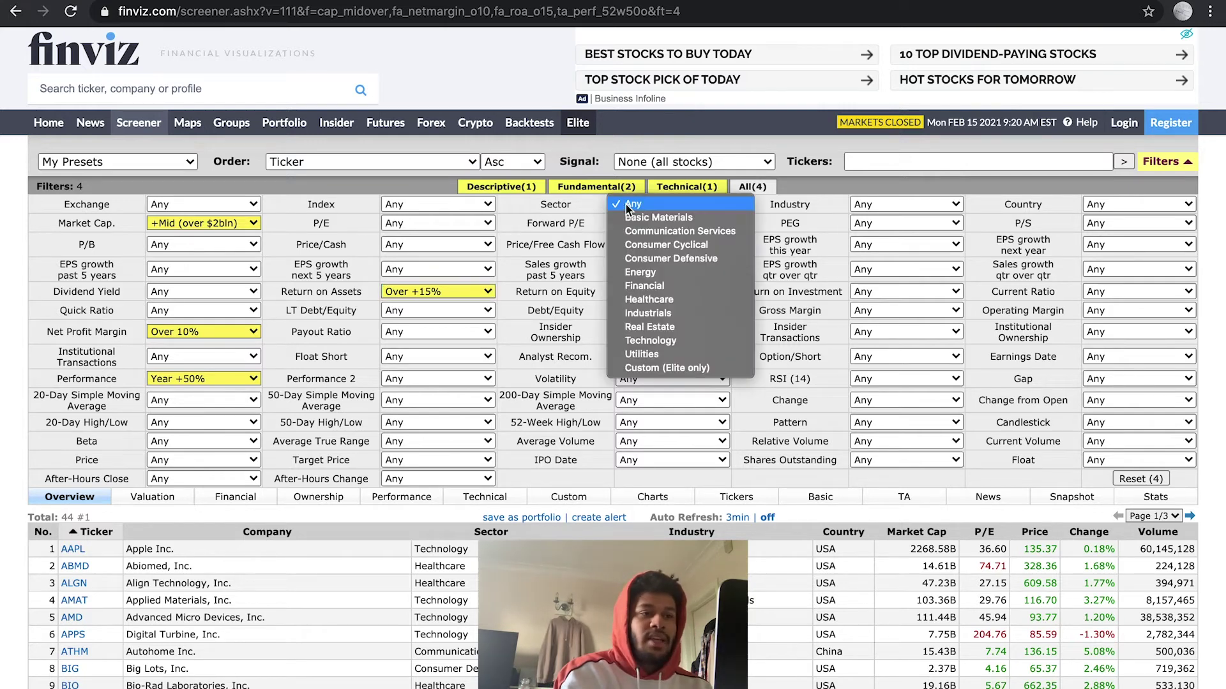
pyautogui.click(561, 238)
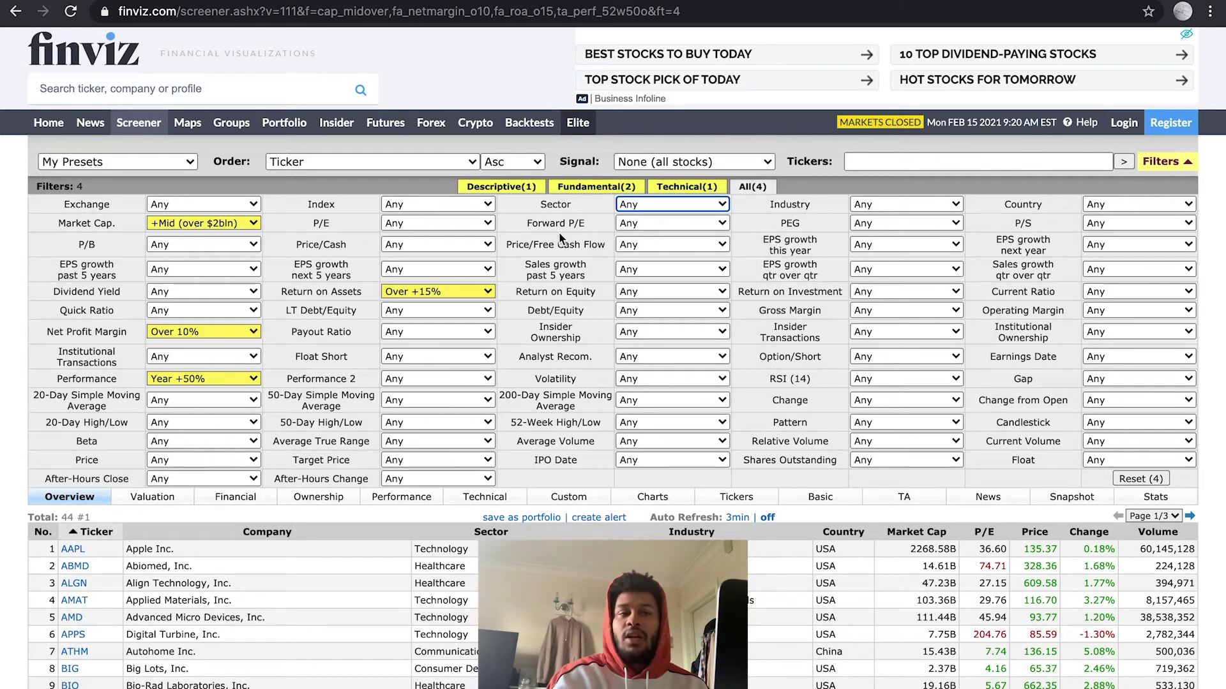
pyautogui.click(631, 205)
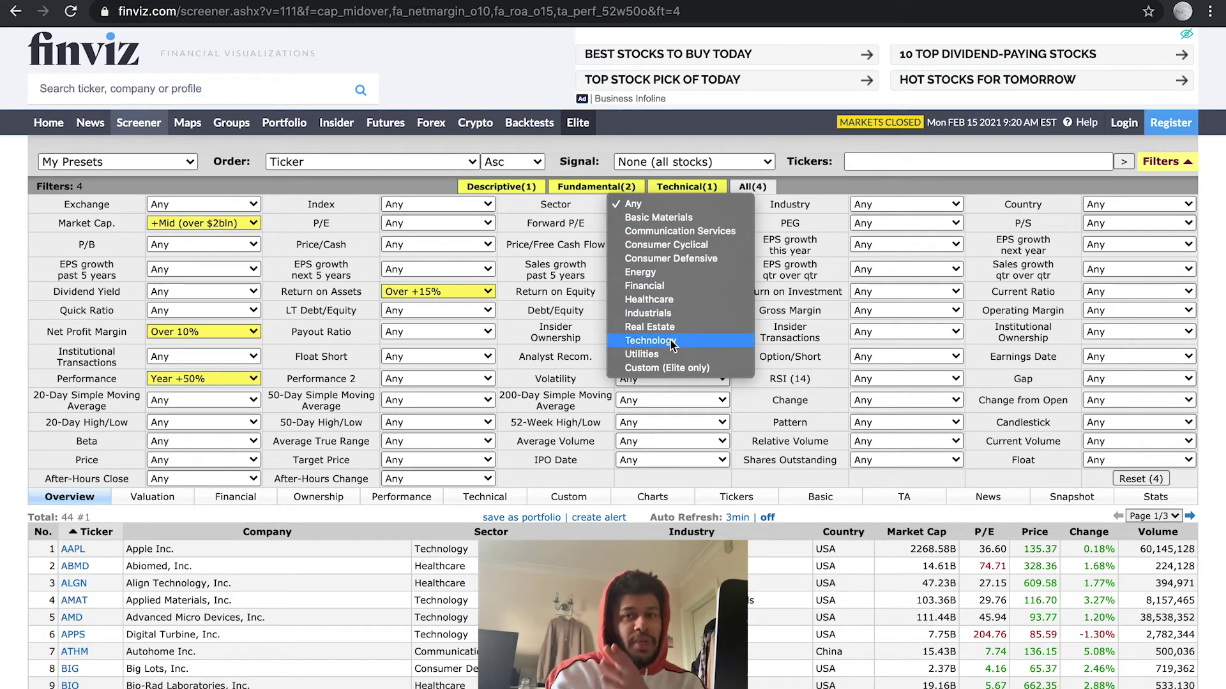
pyautogui.click(567, 229)
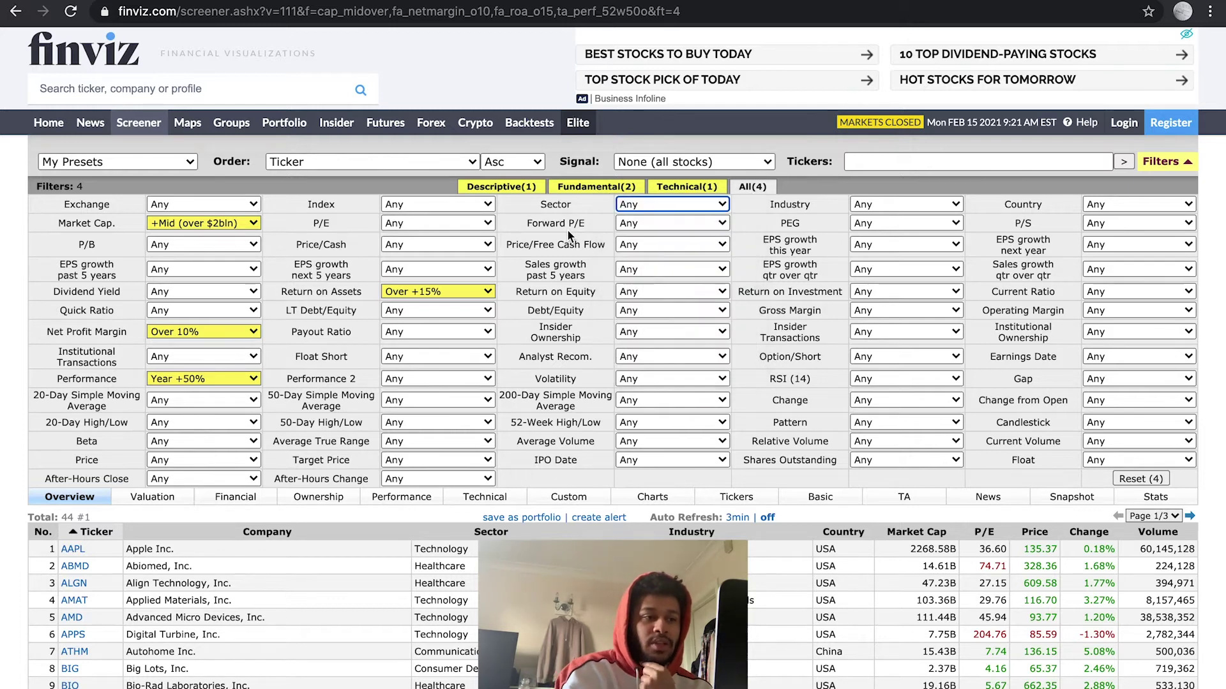
# Set the Return on Equity filter to Over +15%
pyautogui.click(630, 295)
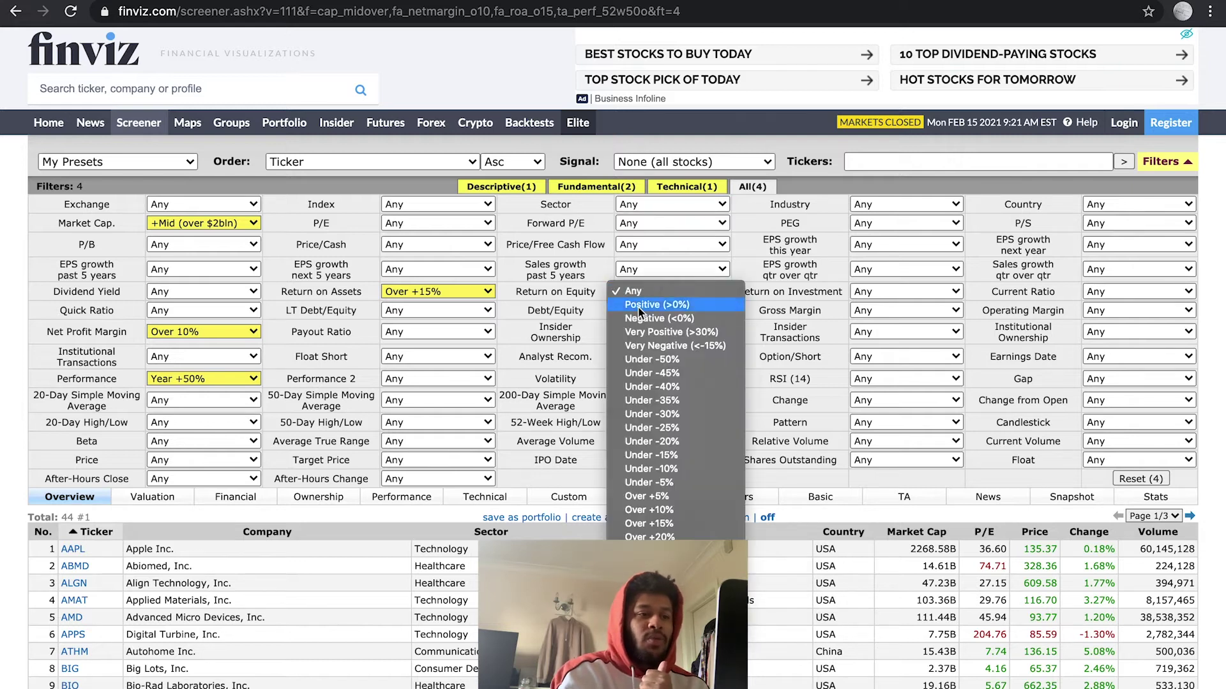
pyautogui.click(687, 526)
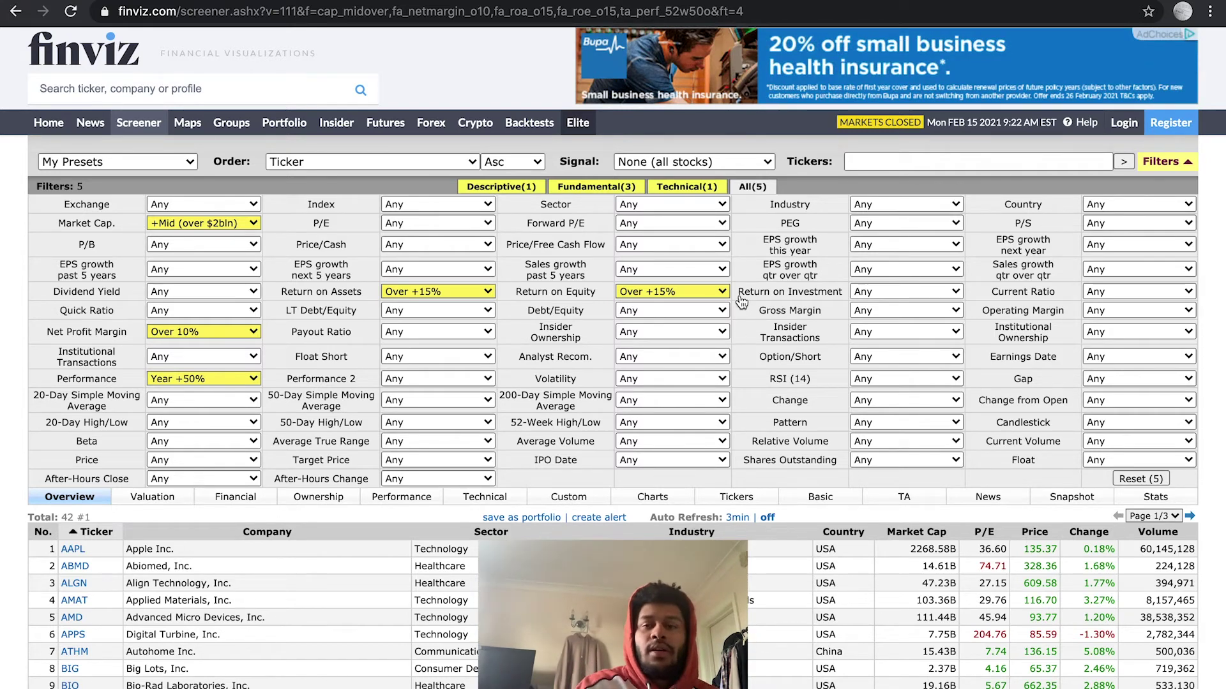
pyautogui.moveTo(741, 302)
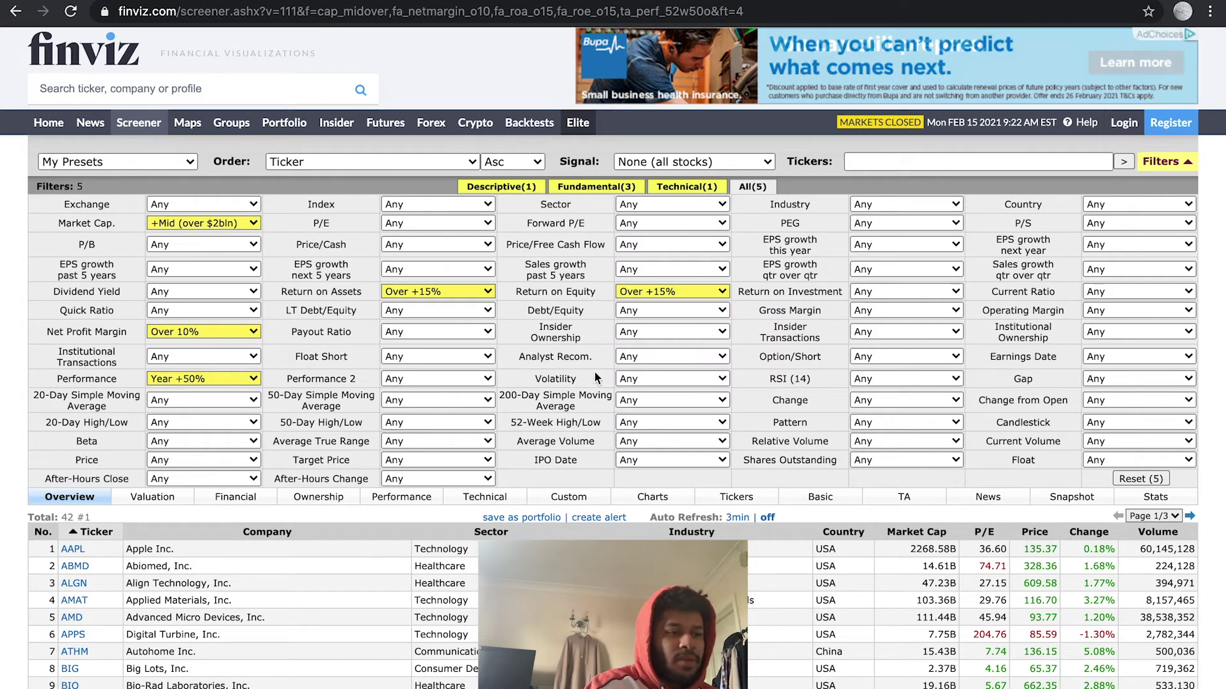
# Restrict the results to stocks with an analyst recommendation of Buy or better
pyautogui.click(632, 356)
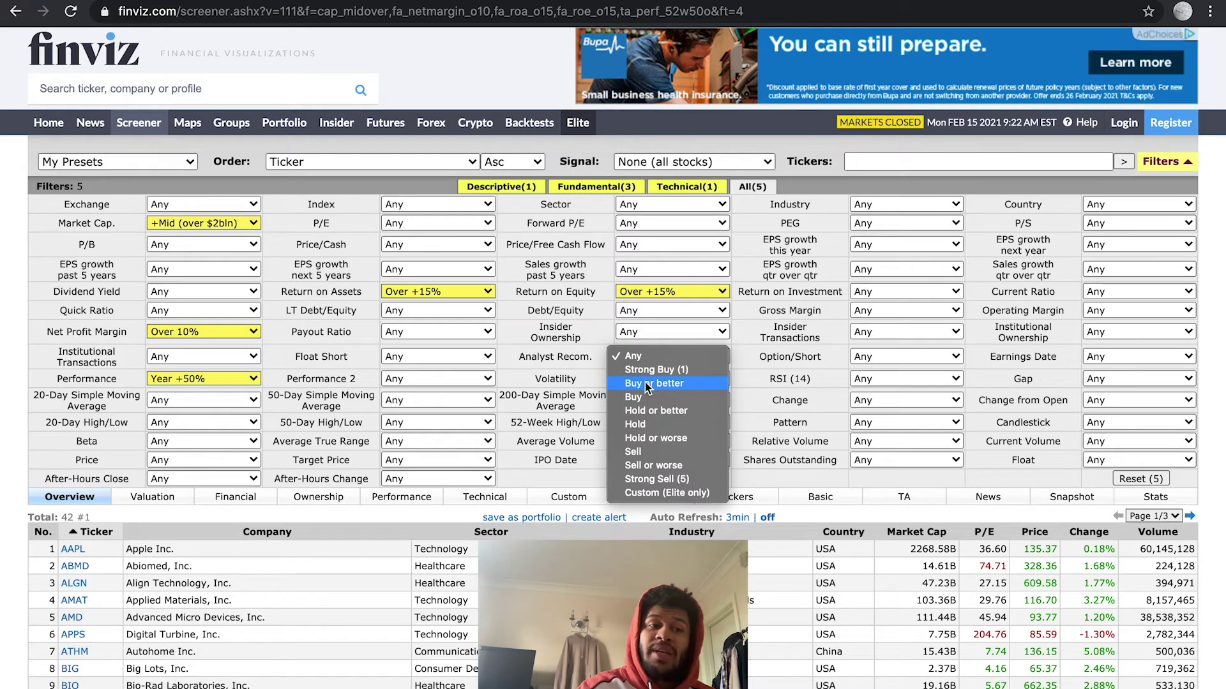
pyautogui.click(648, 387)
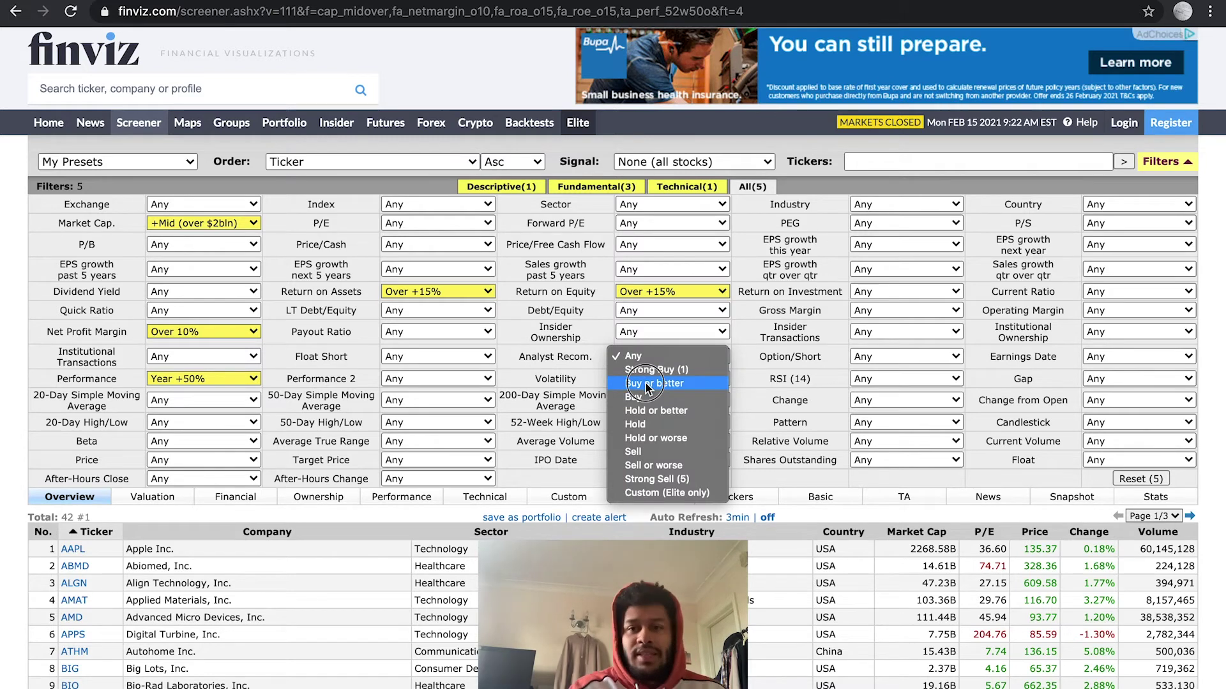
pyautogui.click(642, 378)
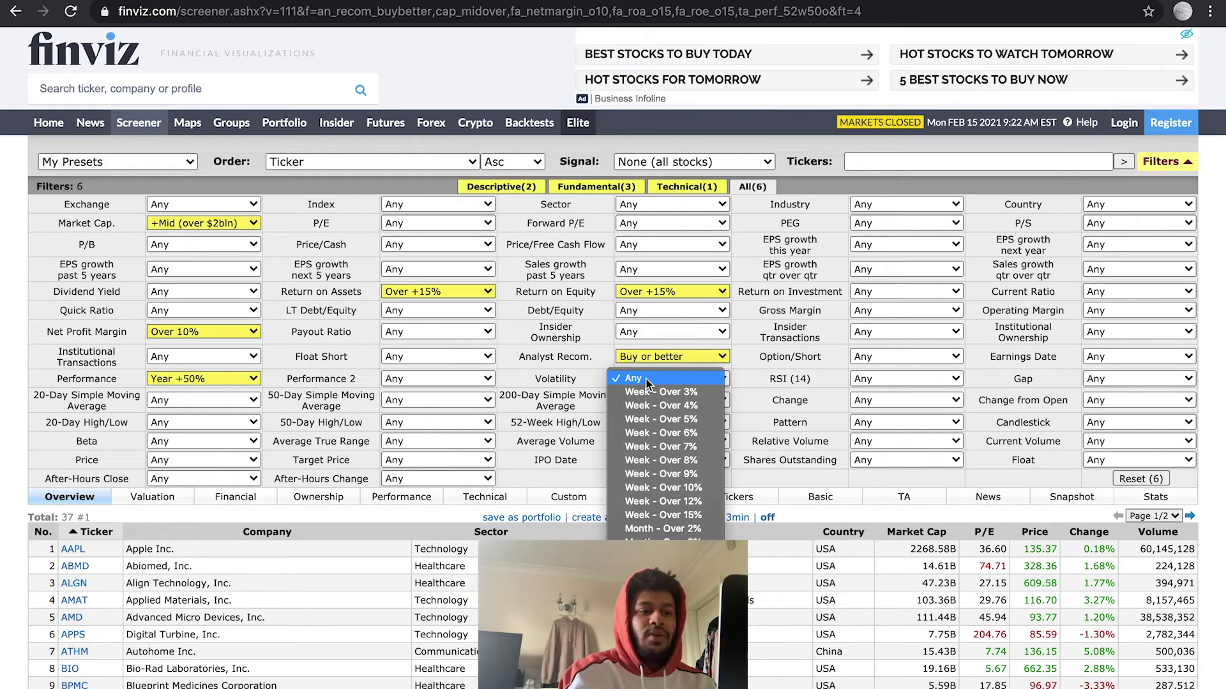
pyautogui.click(579, 379)
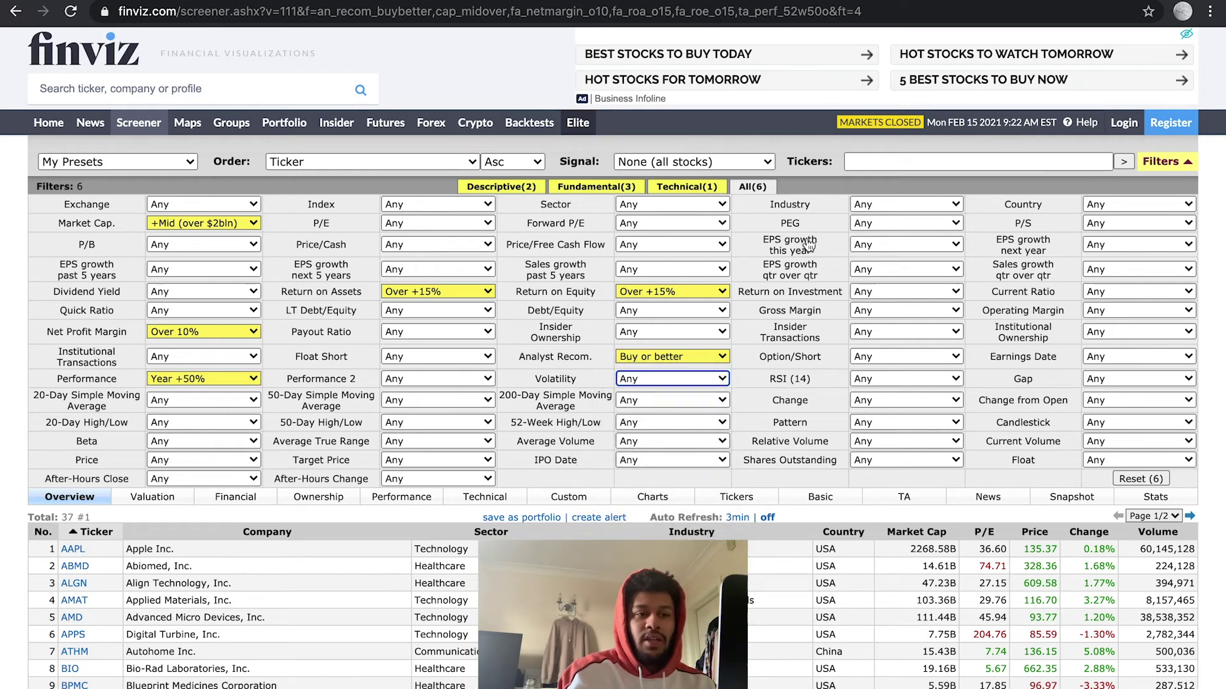
# Examine the options offered by the Industry, RSI (14) and Current Volume filters without selecting any
pyautogui.click(897, 203)
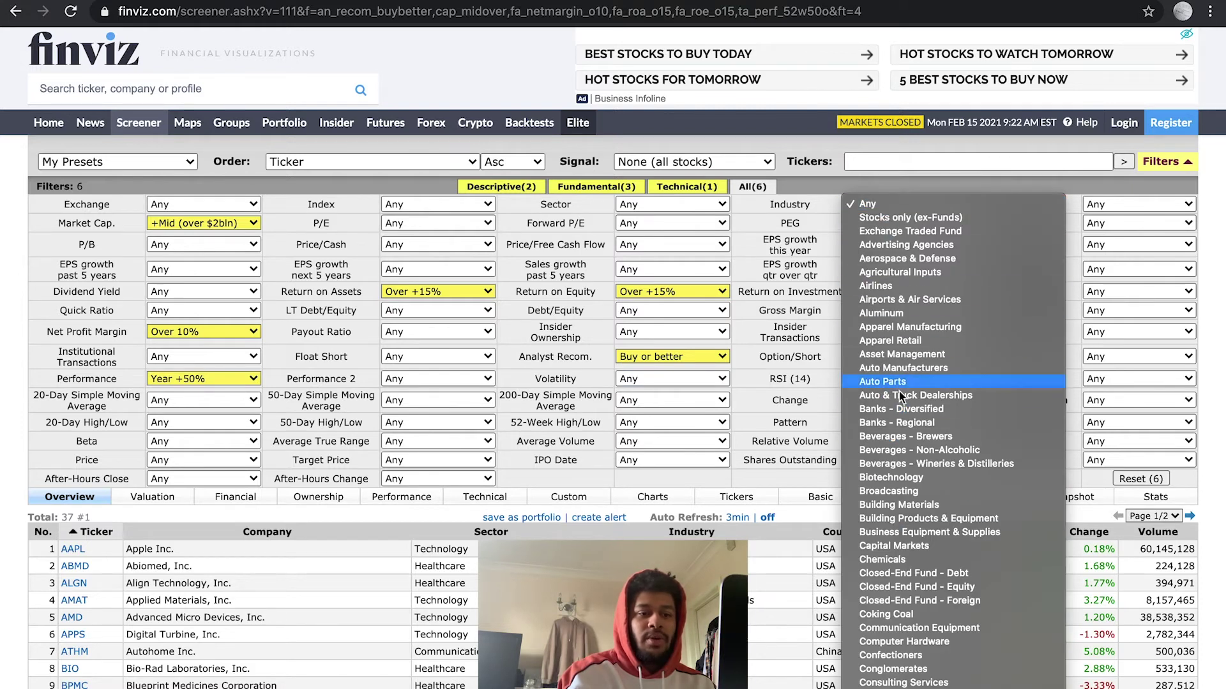
pyautogui.scroll(-15, 893, 485)
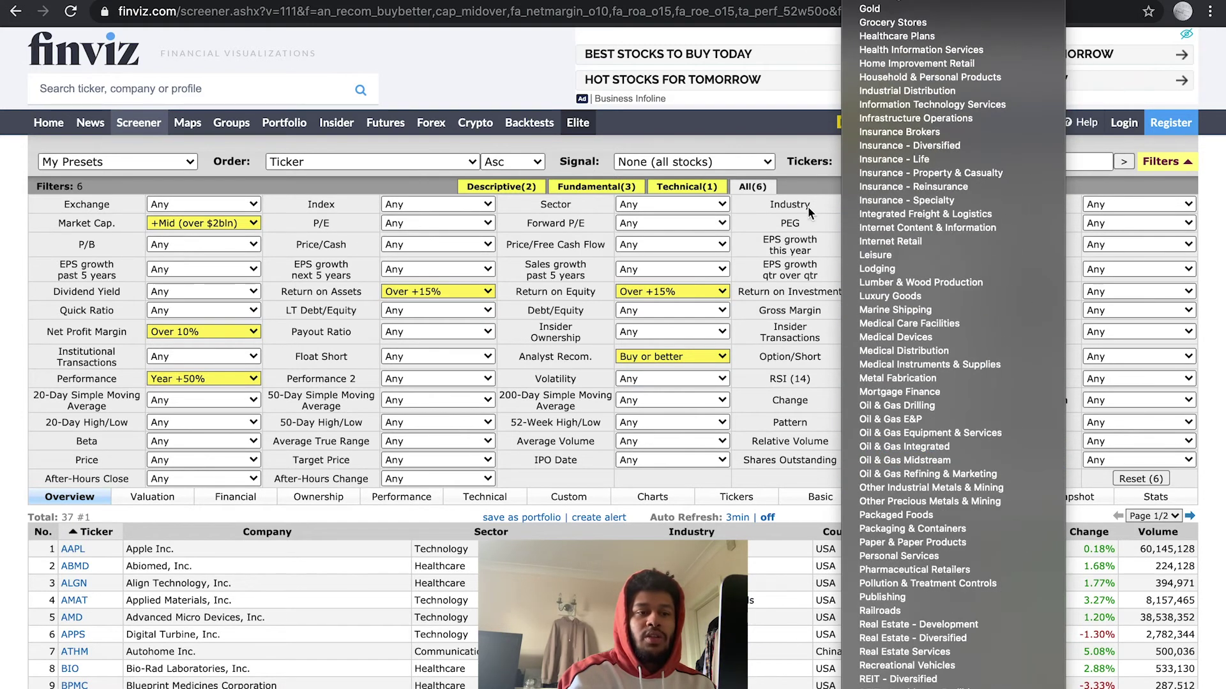
pyautogui.click(779, 224)
pyautogui.click(876, 378)
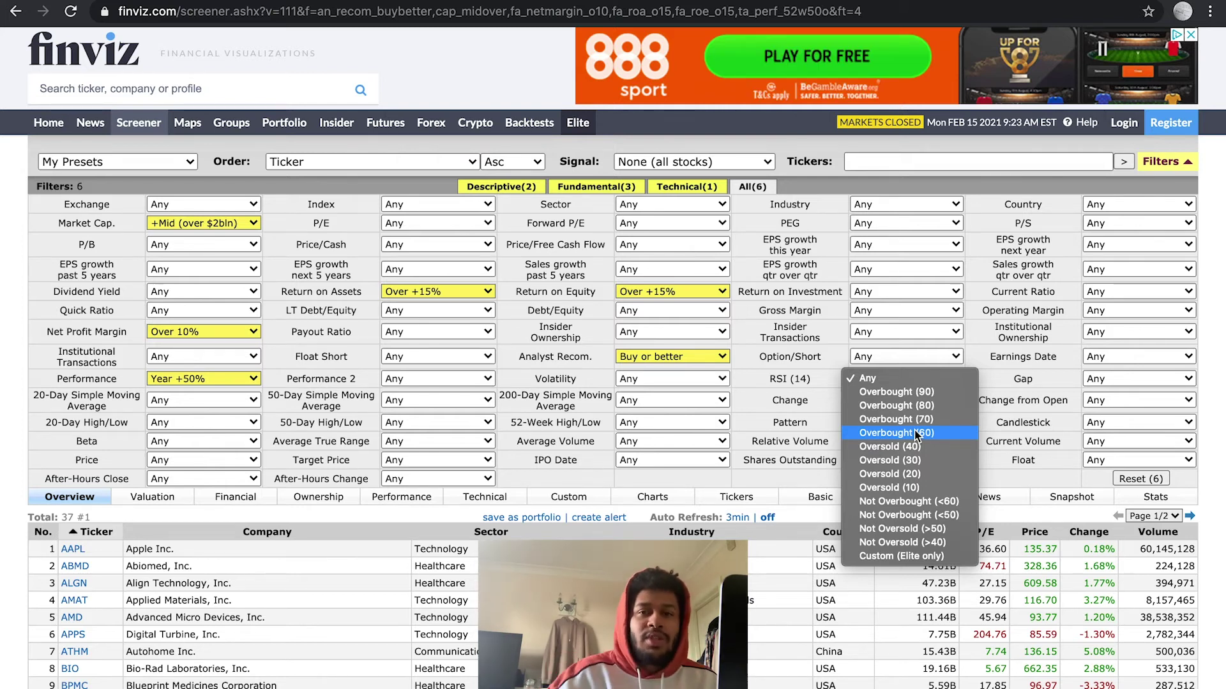
pyautogui.click(810, 423)
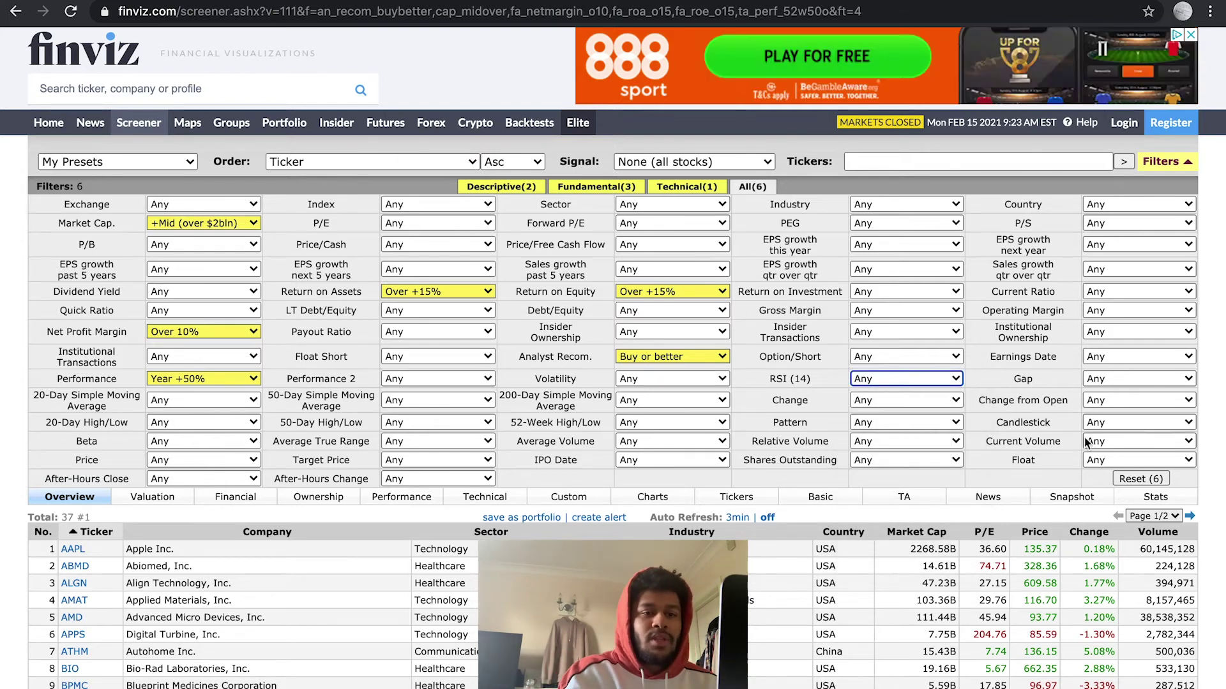
pyautogui.click(1129, 441)
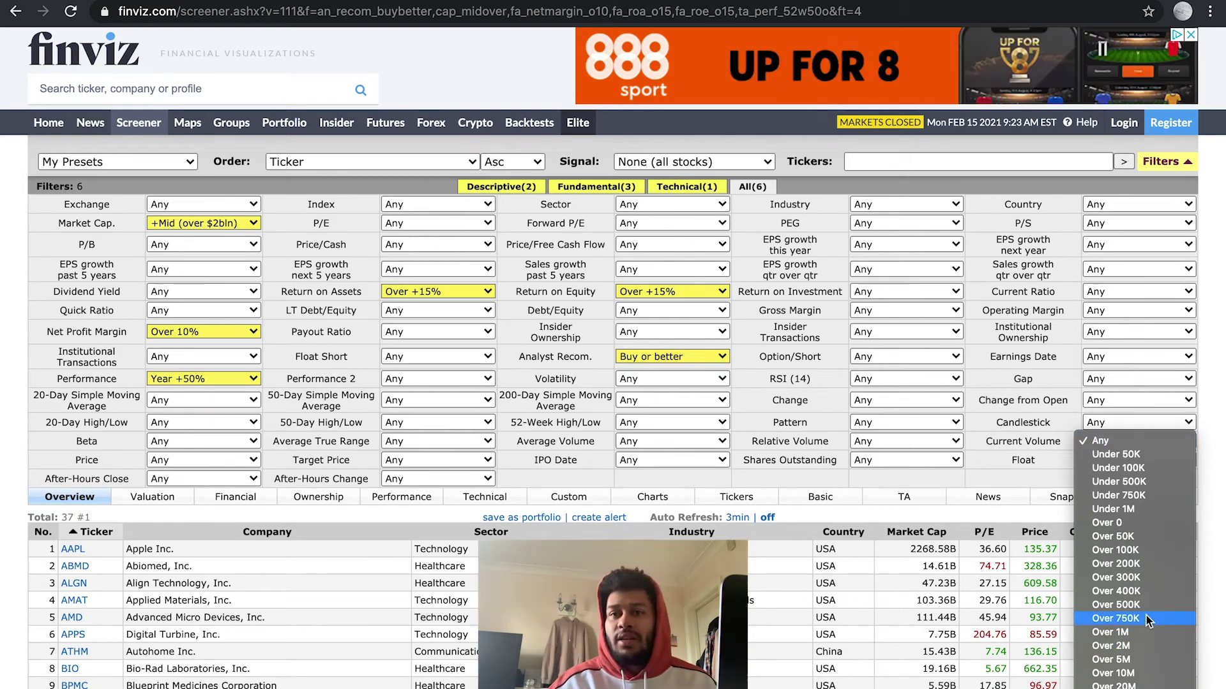
pyautogui.click(1043, 464)
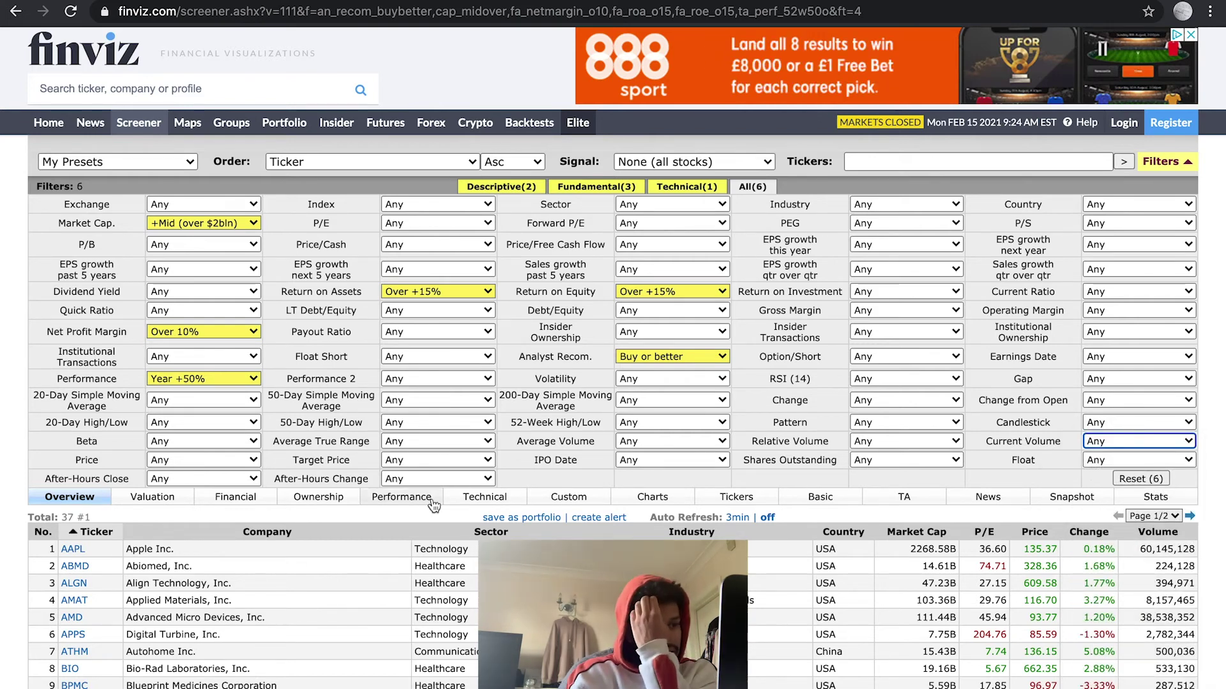
# Sort the screener results by volume in descending order
pyautogui.scroll(-4, 434, 505)
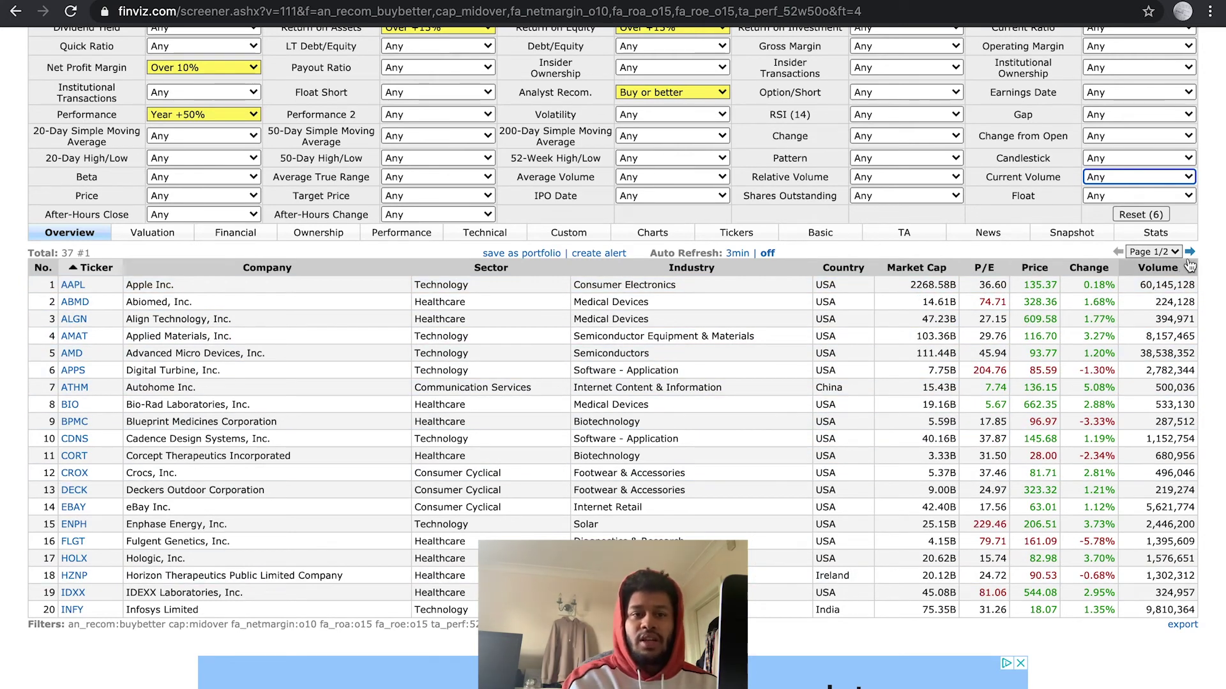
pyautogui.click(1175, 272)
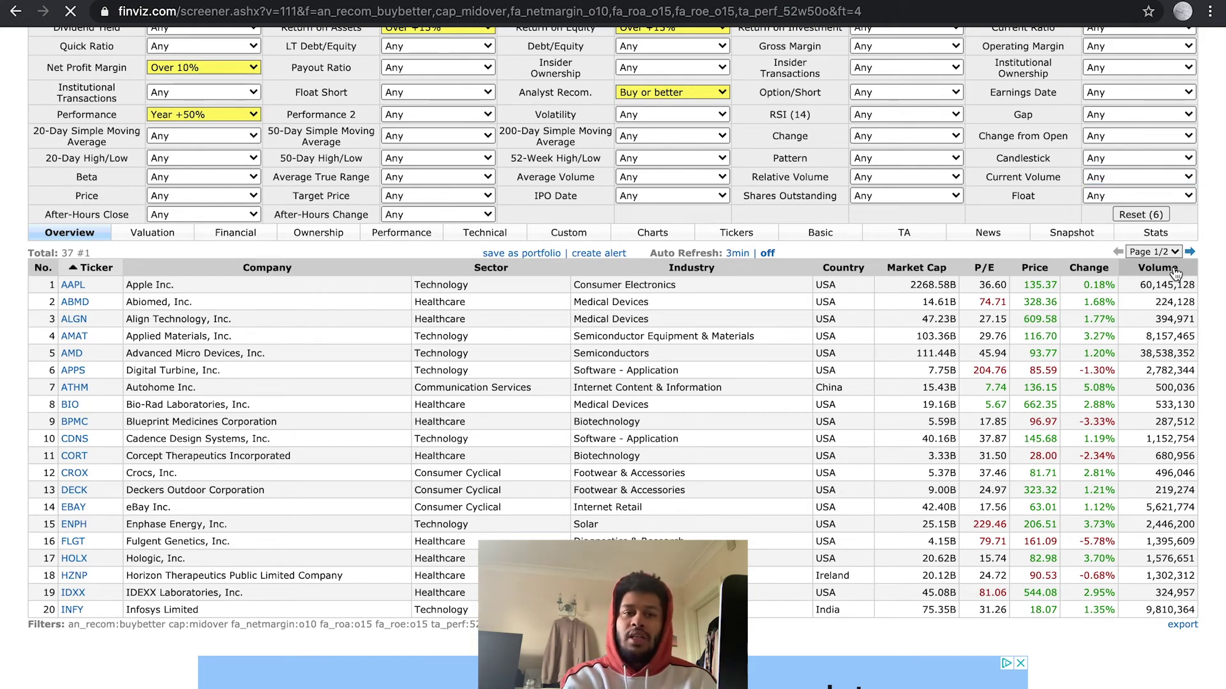
pyautogui.scroll(-3, 1155, 483)
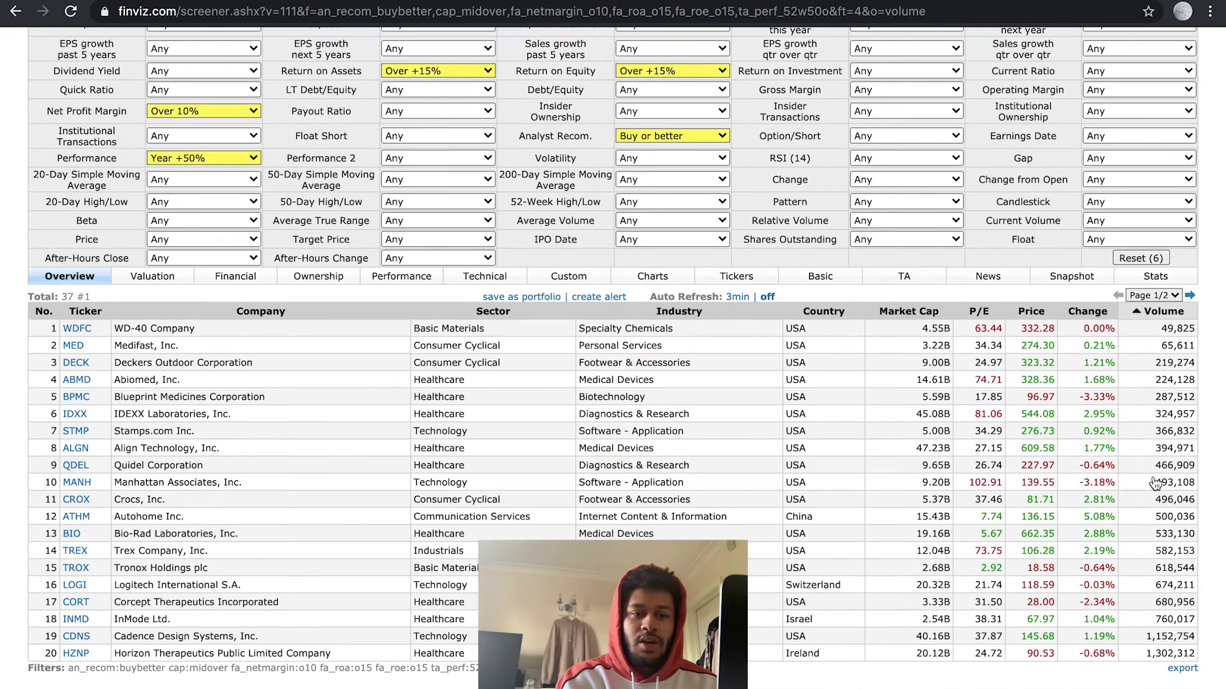
pyautogui.click(1153, 318)
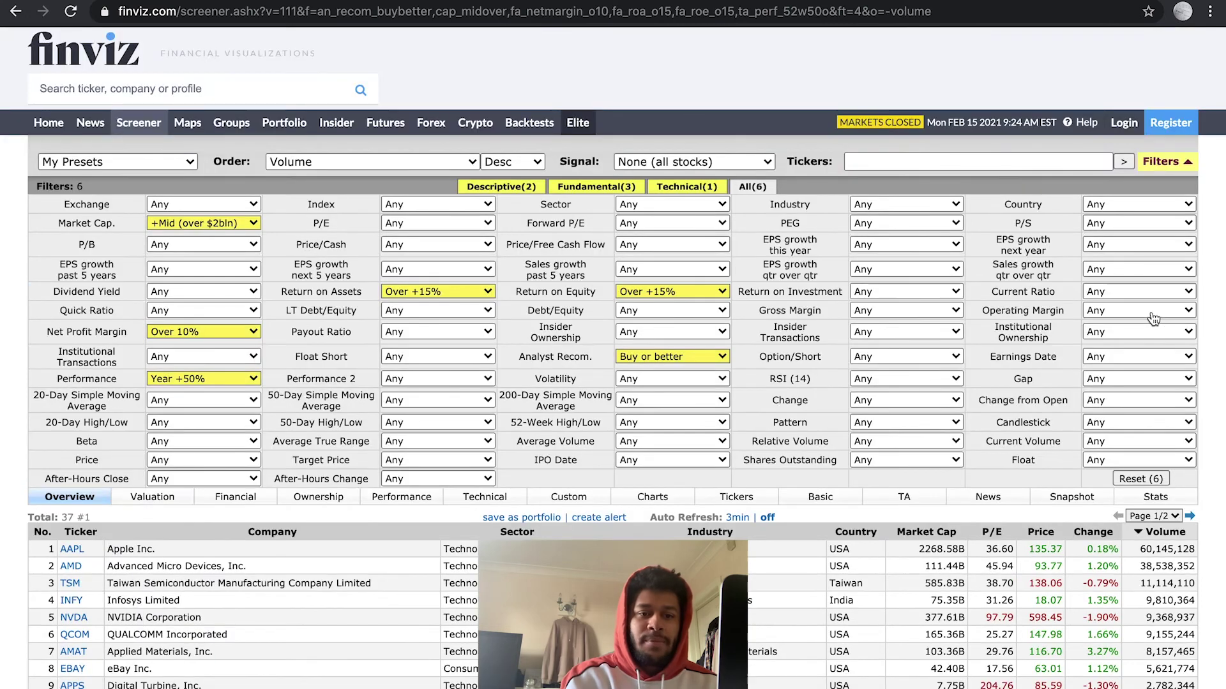
# Review the first page of volume-sorted stocks against the active screener filters
pyautogui.scroll(-3, 237, 373)
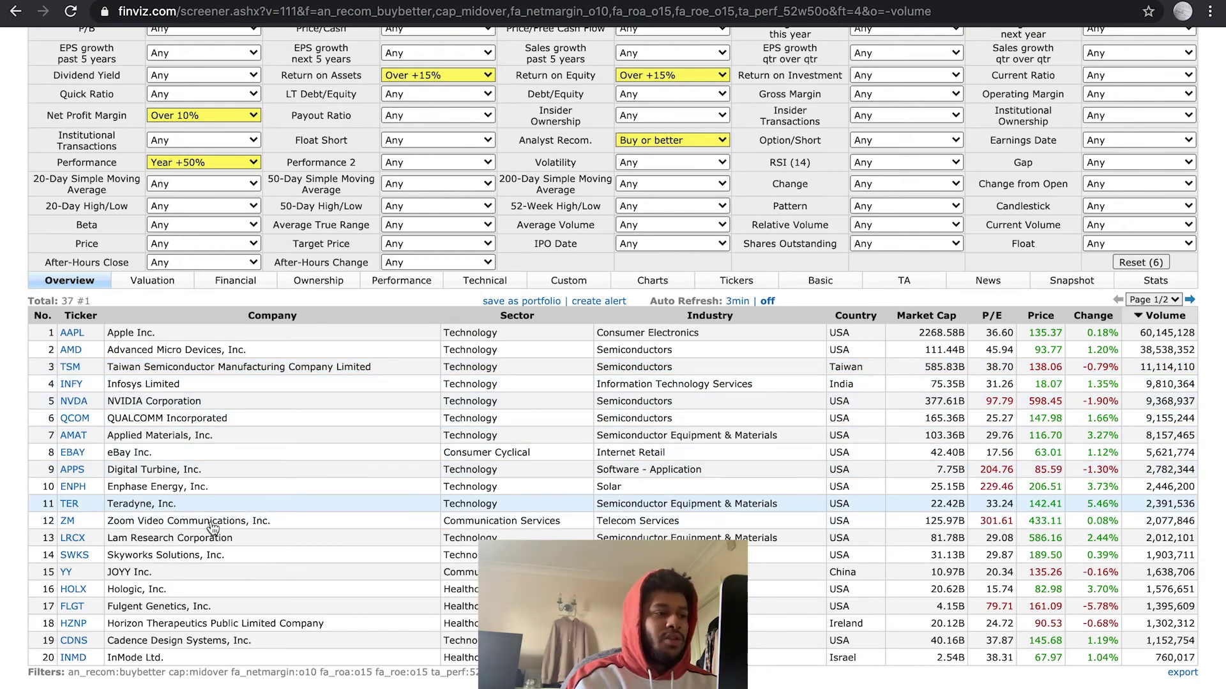
pyautogui.scroll(-1, 235, 552)
pyautogui.scroll(4, 235, 553)
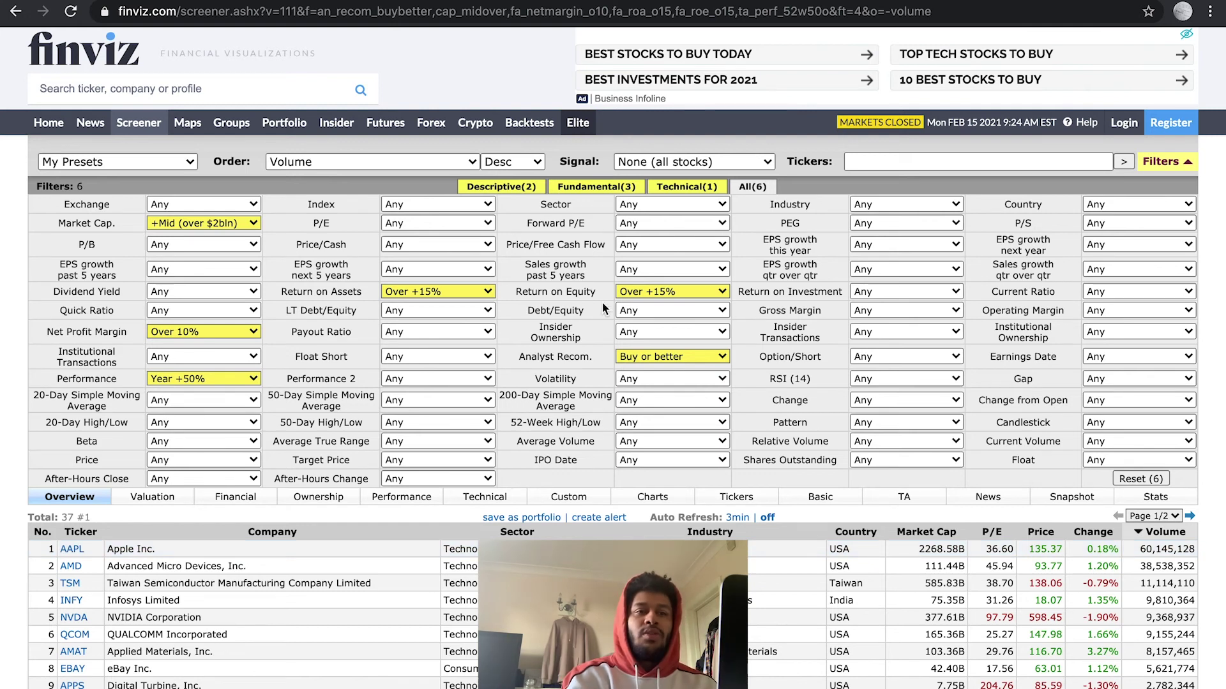
pyautogui.scroll(-1, 807, 79)
pyautogui.scroll(-2, 801, 209)
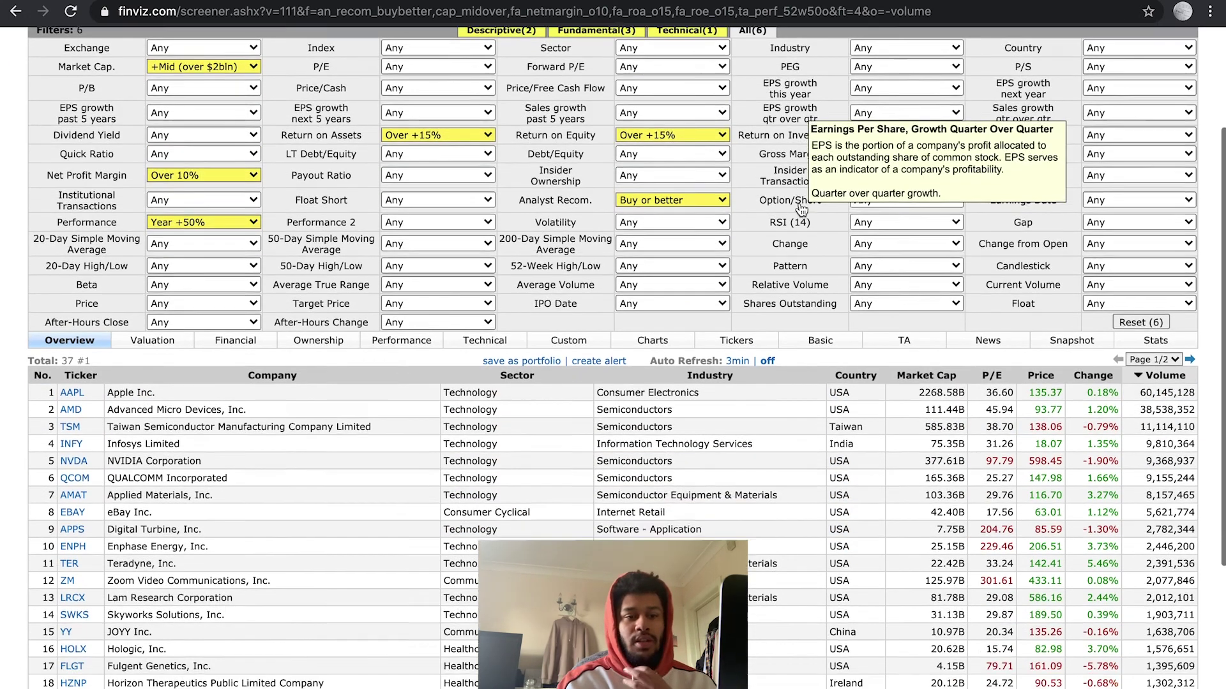
pyautogui.scroll(3, 331, 188)
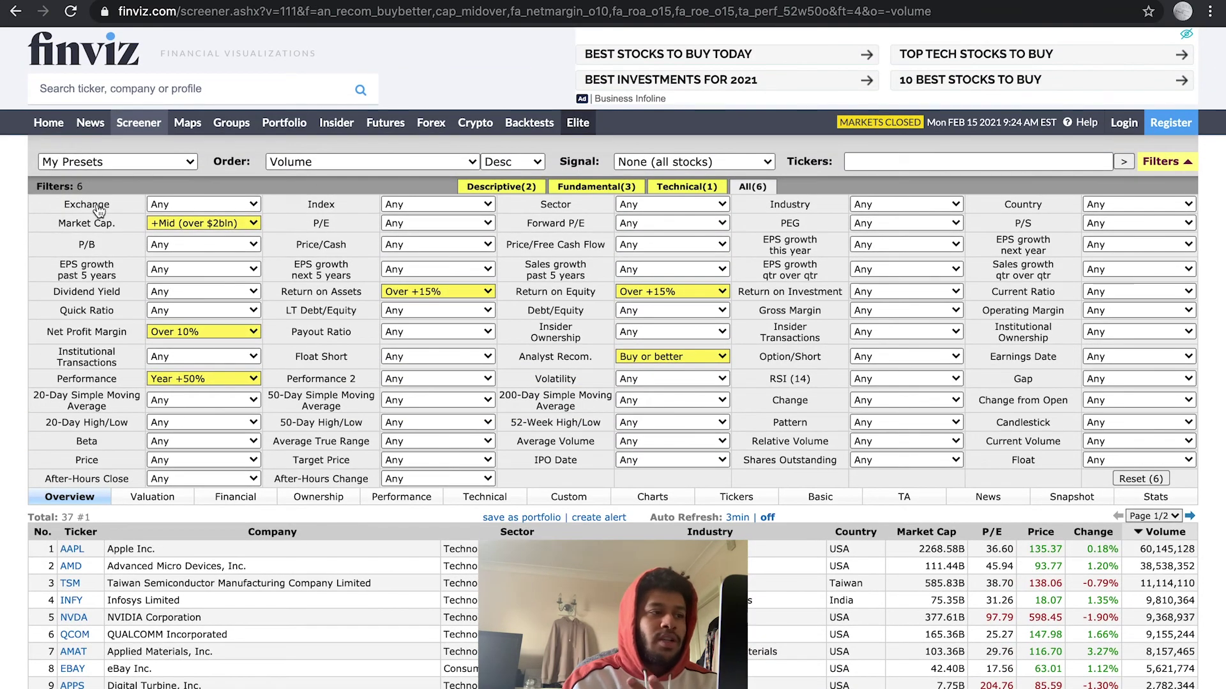
pyautogui.moveTo(98, 211)
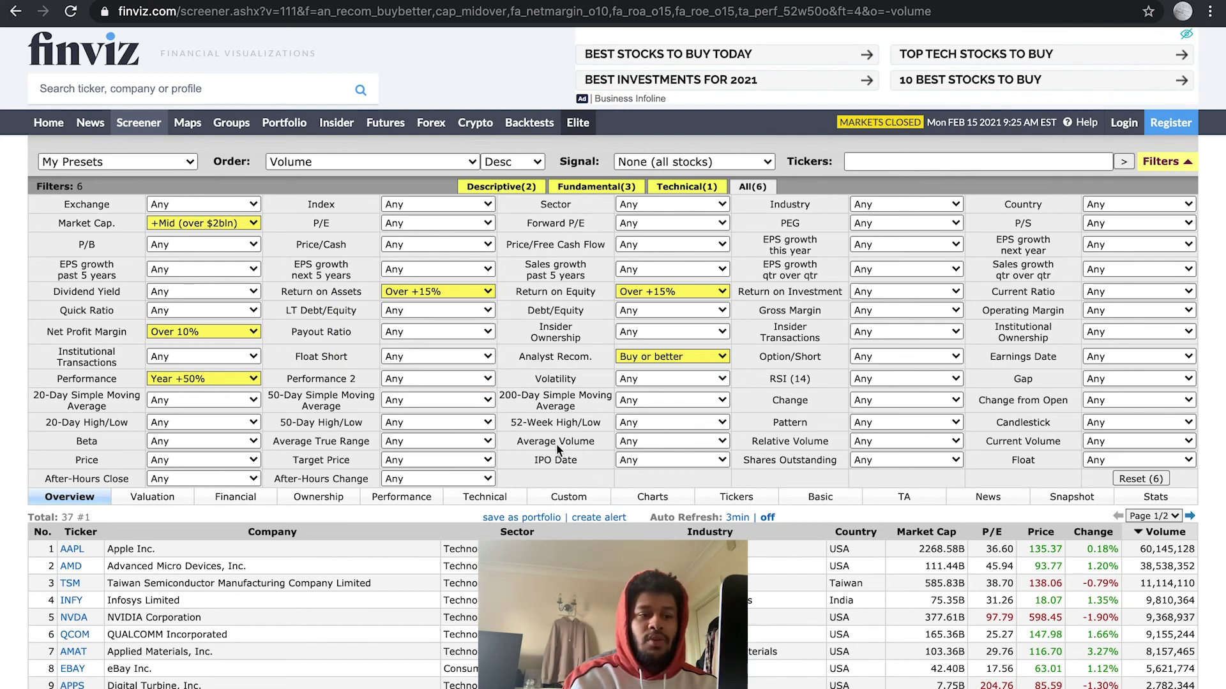
# Open the second page of the screener results and look through the remaining stocks
pyautogui.scroll(-4, 564, 469)
pyautogui.press('Right')
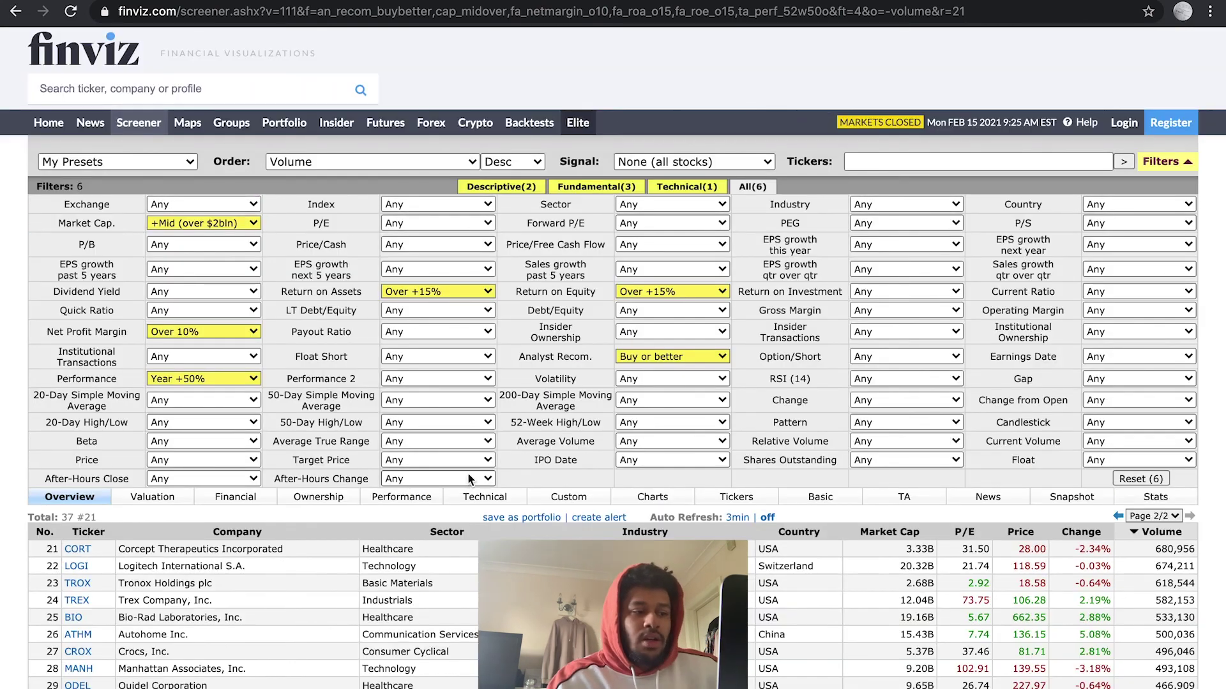
pyautogui.scroll(-3, 468, 472)
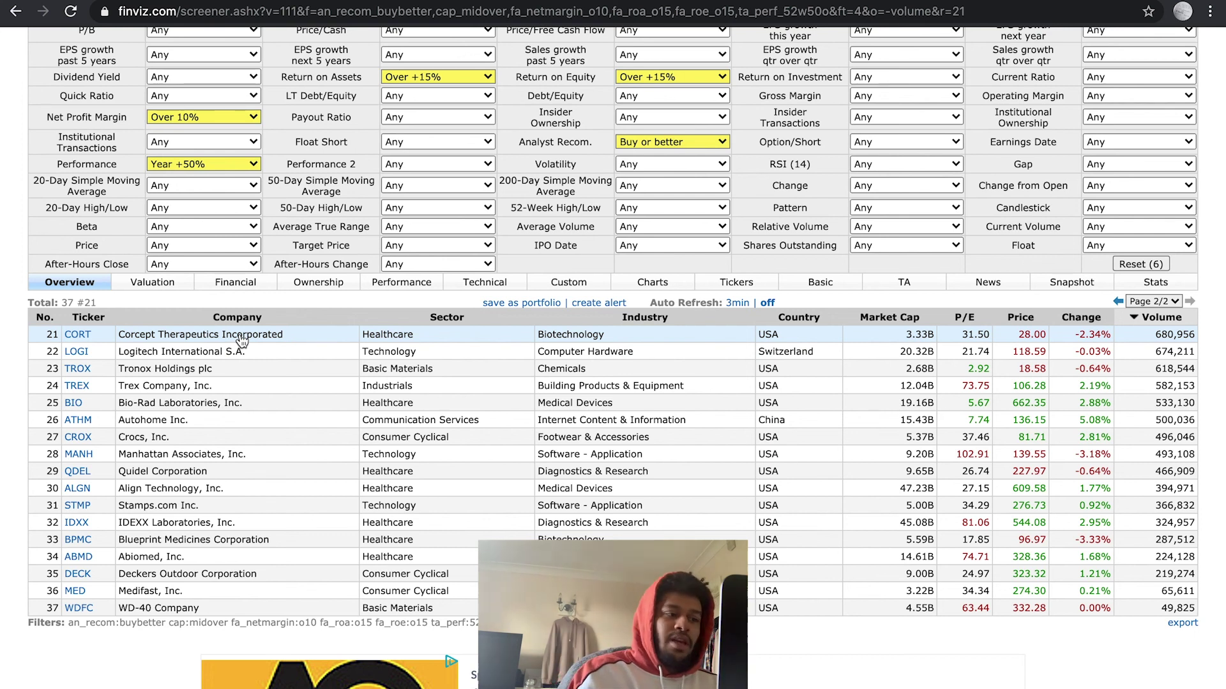
pyautogui.scroll(3, 241, 342)
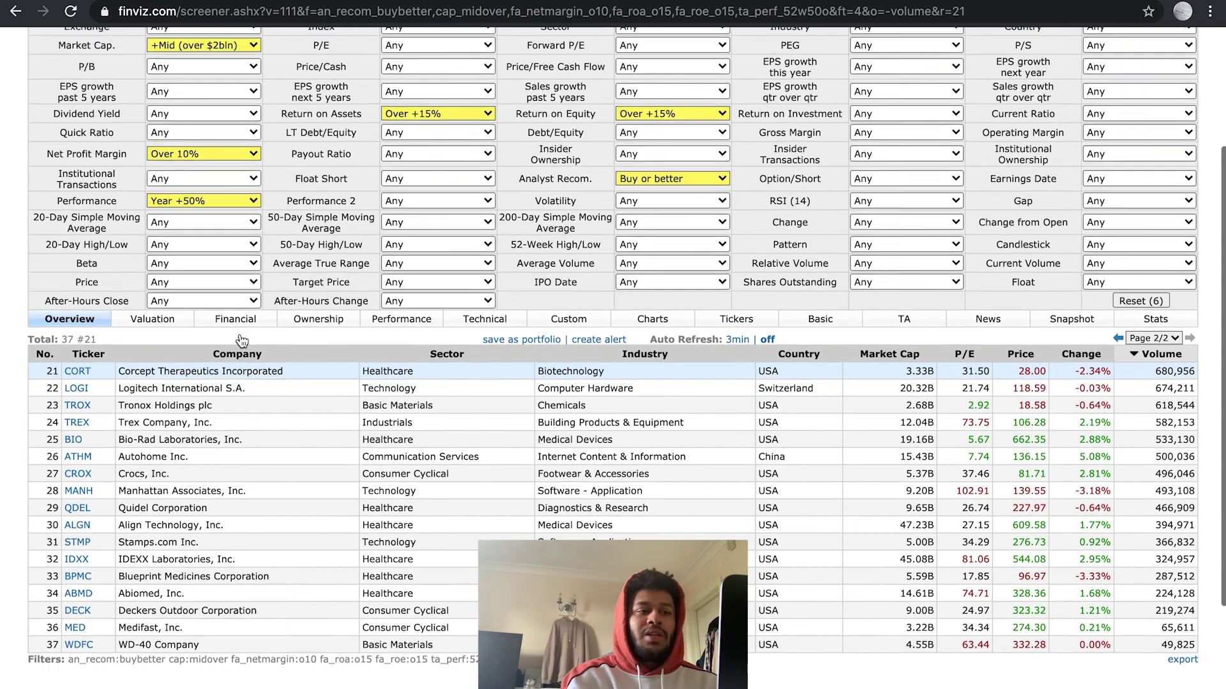